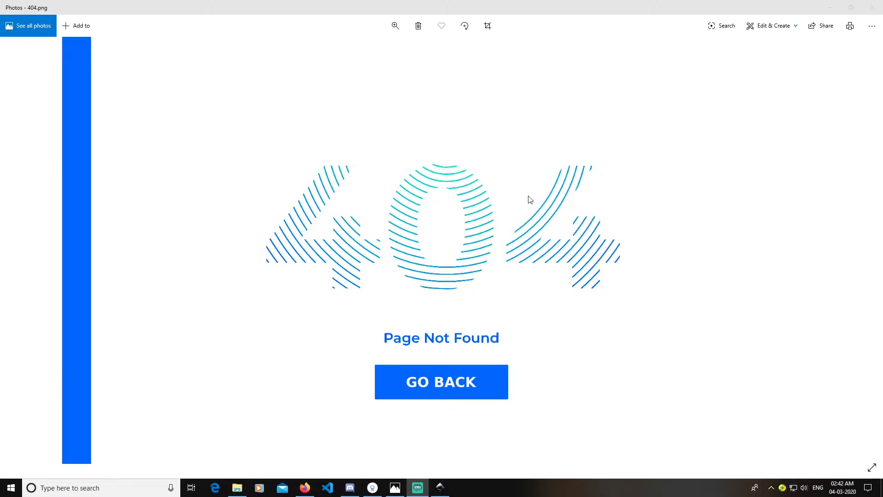
Switch from the Photos 404 reference image to the blank Inkscape document.
{"action": "left_click", "coordinate": [440, 487]}
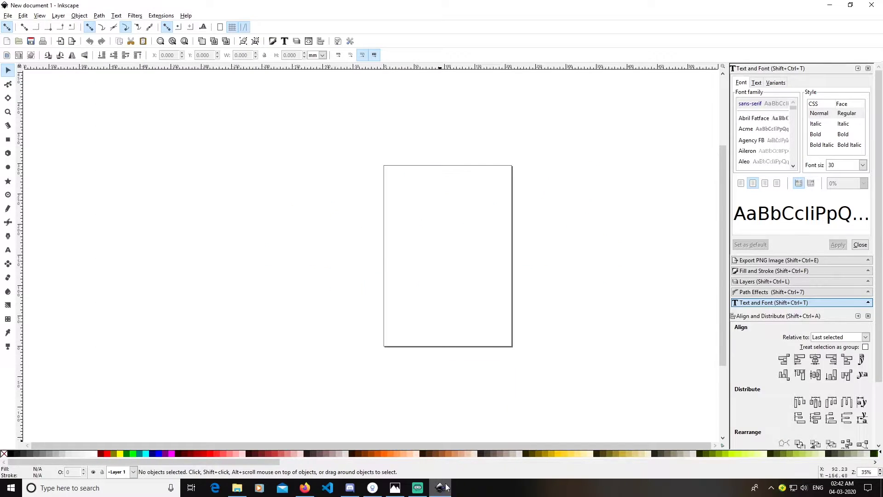
Make the page a 1920 × 1080 px landscape canvas in Document Properties.
{"action": "left_click", "coordinate": [8, 15]}
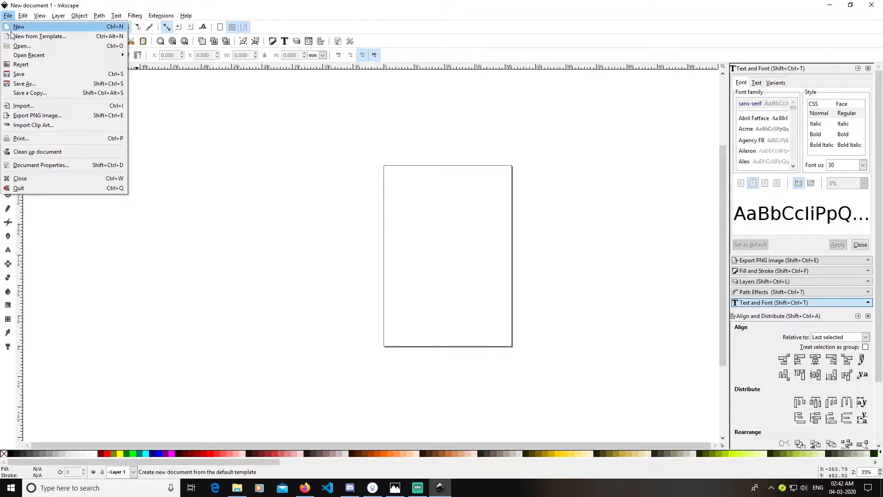
{"action": "left_click", "coordinate": [41, 165]}
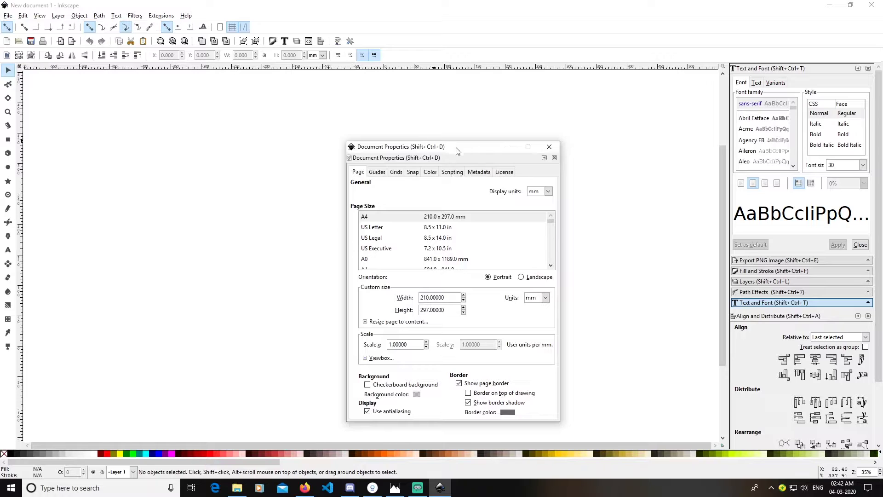
{"action": "left_click", "coordinate": [546, 298]}
{"action": "left_click", "coordinate": [530, 362]}
{"action": "double_click", "coordinate": [434, 297]}
{"action": "key", "text": "BackSpace"}
{"action": "type", "text": "1920"}
{"action": "key", "text": "Tab"}
{"action": "key", "text": "BackSpace"}
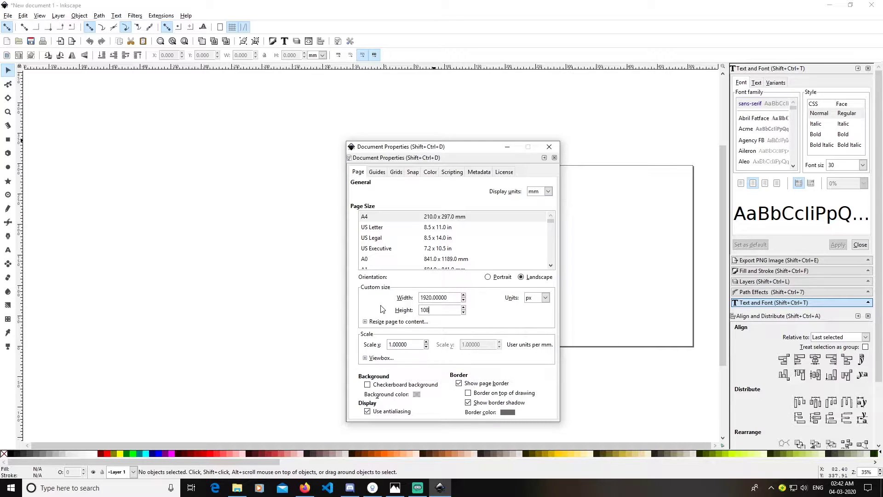
{"action": "left_click", "coordinate": [549, 147]}
{"action": "left_click_drag", "start_coordinate": [611, 287], "coordinate": [433, 287]}
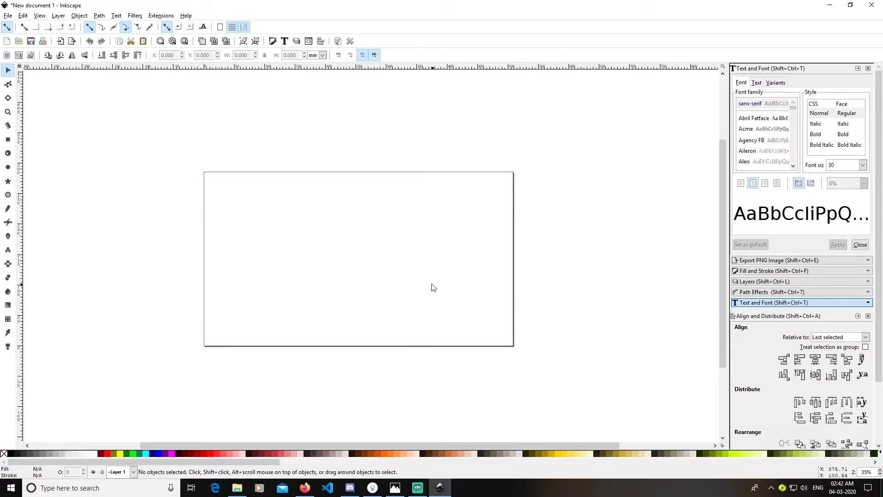
Draw a circle near the page centre with the Ellipse tool.
{"action": "left_click", "coordinate": [8, 168]}
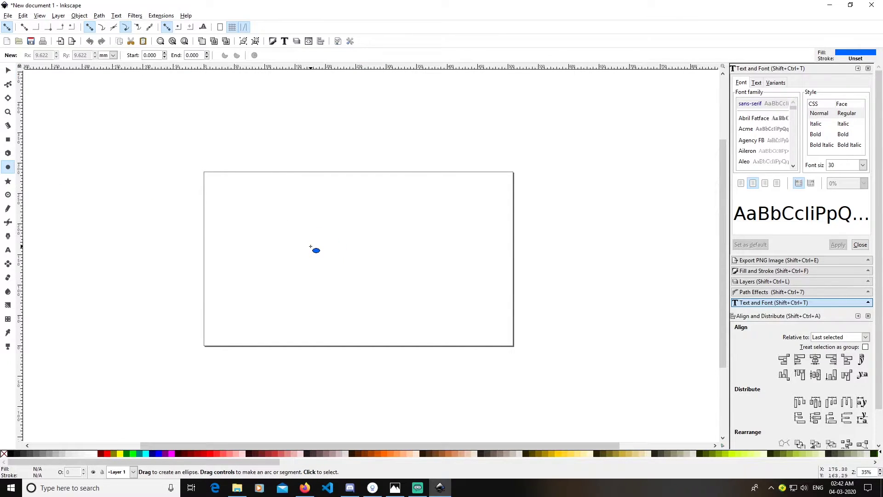
{"action": "left_click_drag", "start_coordinate": [318, 238], "coordinate": [381, 266]}
{"action": "left_click", "coordinate": [7, 70]}
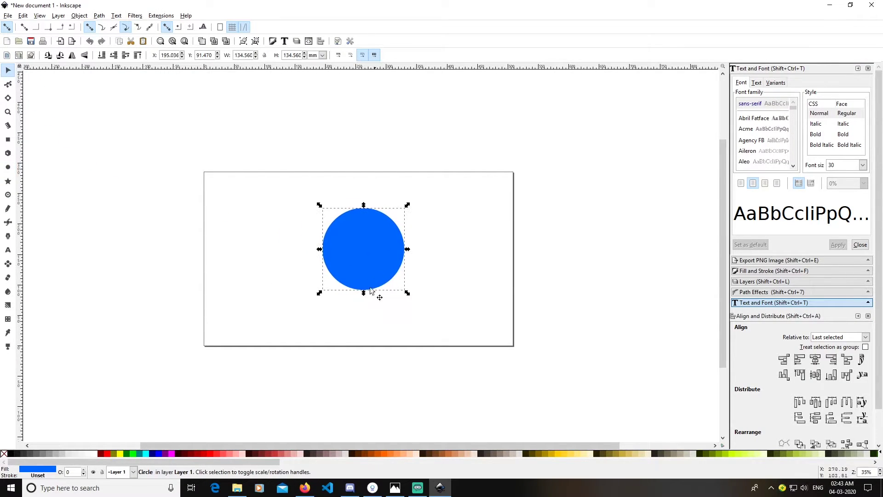
Give the circle no fill and a thin #0066FF blue stroke.
{"action": "left_click", "coordinate": [3, 455]}
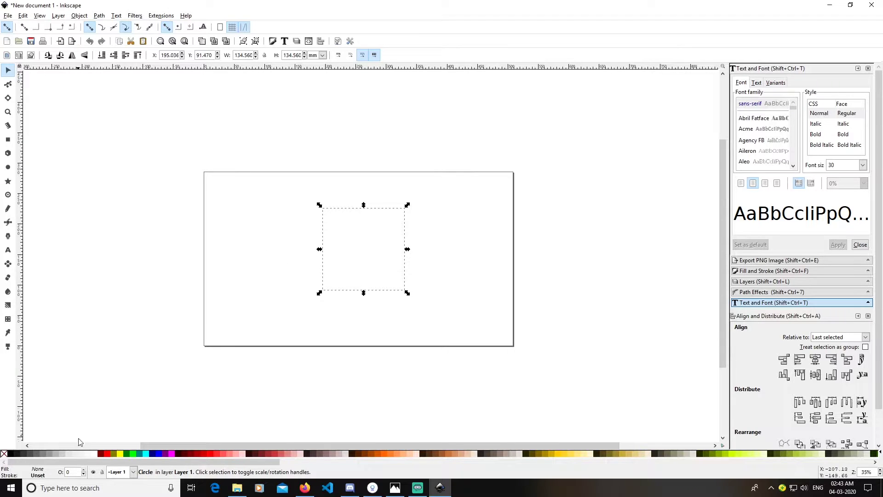
{"action": "left_click_drag", "start_coordinate": [264, 461], "coordinate": [602, 468]}
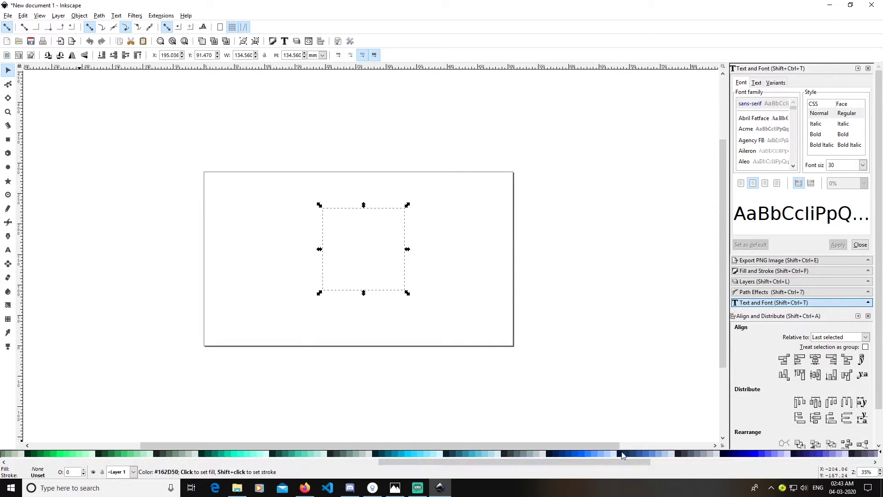
{"action": "key", "text": "shift"}
{"action": "left_click", "coordinate": [580, 454], "text": "shift"}
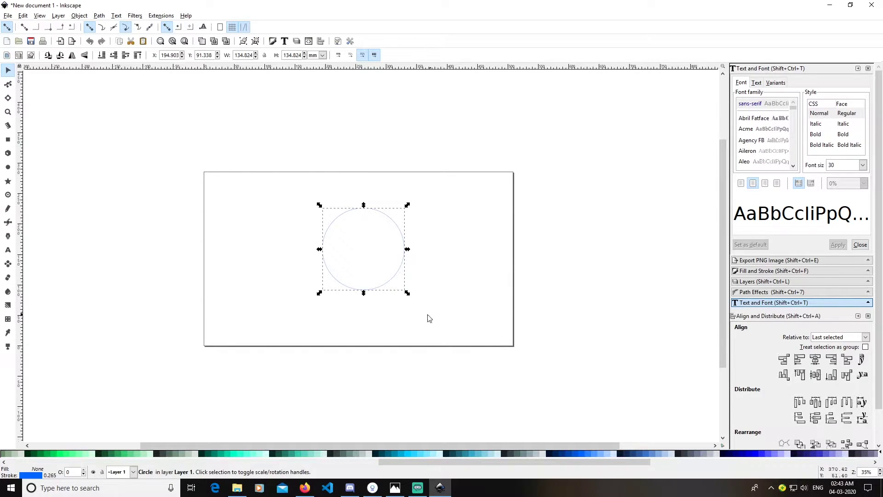
{"action": "left_click", "coordinate": [408, 267]}
{"action": "left_click", "coordinate": [391, 281]}
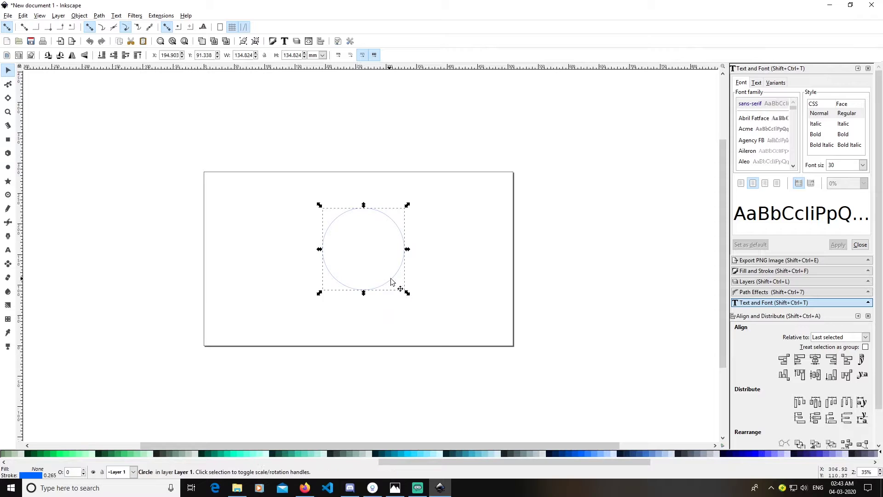
Set the circle's stroke width to 3 px in Fill and Stroke's Stroke style.
{"action": "left_click", "coordinate": [273, 45]}
{"action": "left_click", "coordinate": [763, 85]}
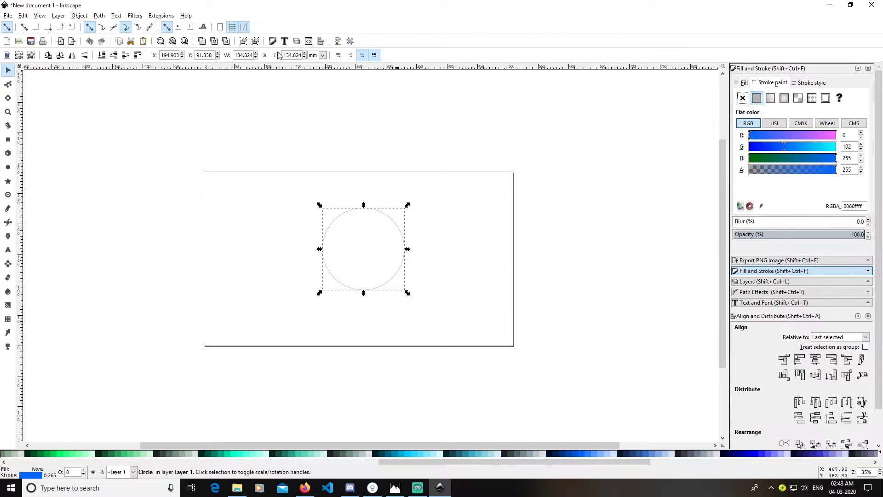
{"action": "left_click", "coordinate": [803, 86]}
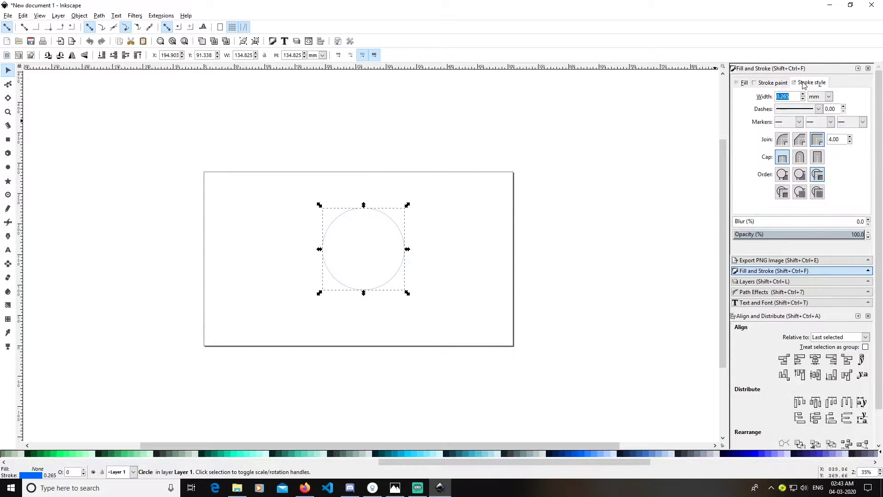
{"action": "left_click", "coordinate": [829, 97]}
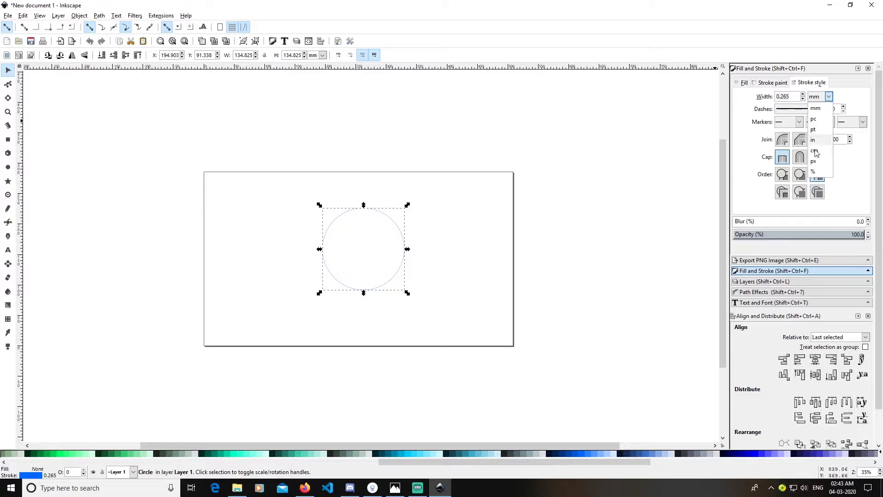
{"action": "left_click", "coordinate": [817, 163]}
{"action": "left_click_drag", "start_coordinate": [789, 96], "coordinate": [738, 95]}
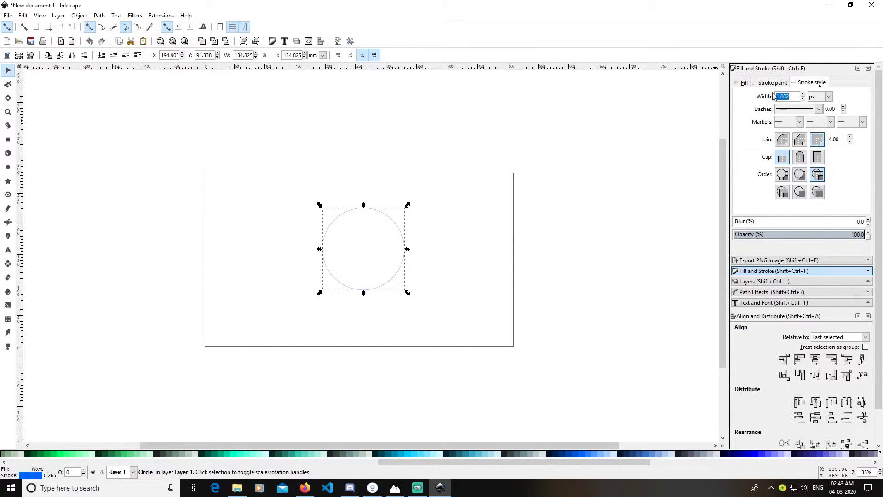
{"action": "type", "text": "3"}
{"action": "key", "text": "Return"}
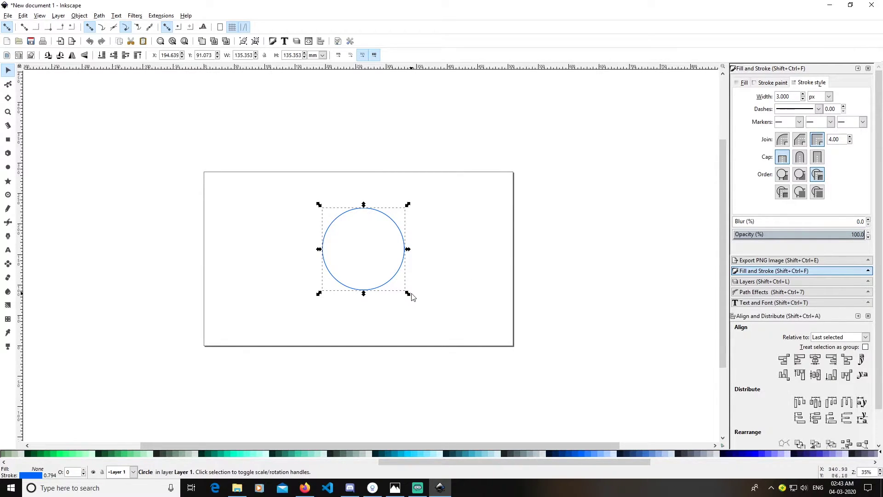
Make a tiny copy of the circle at the centre of the blue ring.
{"action": "left_click_drag", "start_coordinate": [407, 292], "coordinate": [373, 263]}
{"action": "left_click", "coordinate": [451, 292]}
{"action": "scroll", "coordinate": [388, 290], "scroll_direction": "up", "scroll_amount": 2}
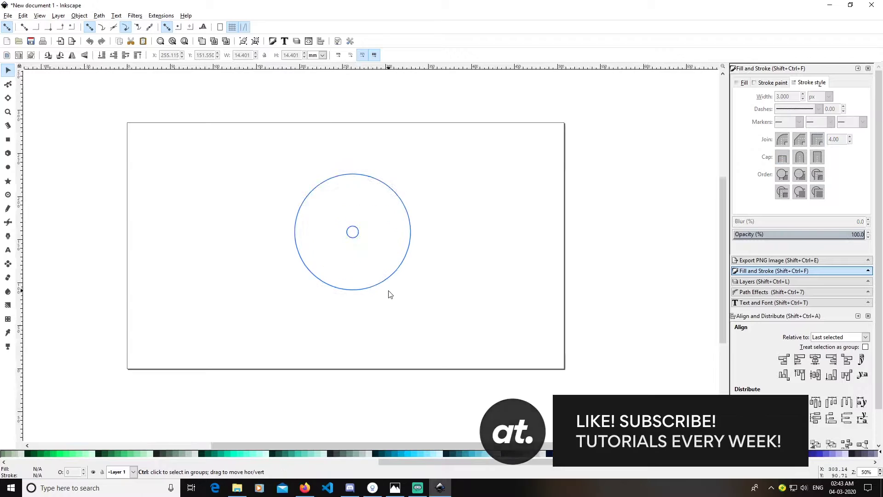
{"action": "left_click_drag", "start_coordinate": [422, 302], "coordinate": [509, 345]}
{"action": "scroll", "coordinate": [509, 345], "scroll_direction": "up", "scroll_amount": 1}
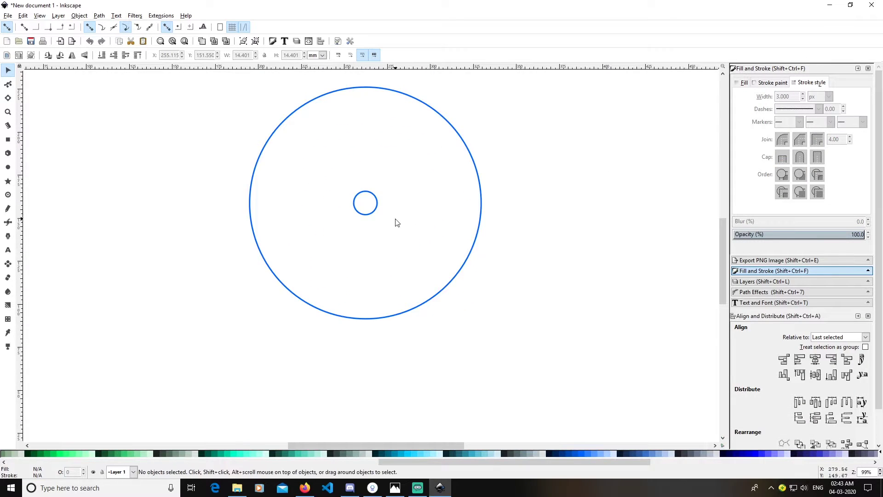
{"action": "left_click", "coordinate": [371, 214]}
{"action": "left_click_drag", "start_coordinate": [379, 218], "coordinate": [375, 213]}
{"action": "left_click", "coordinate": [373, 212]}
Give the tiny inner circle a cyan outline.
{"action": "left_click", "coordinate": [396, 244]}
{"action": "left_click", "coordinate": [372, 213]}
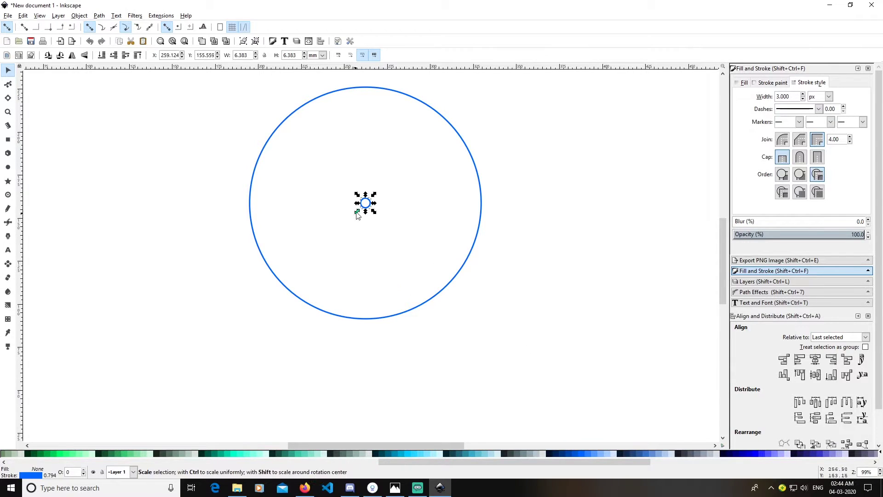
{"action": "left_click", "coordinate": [234, 455], "text": "shift"}
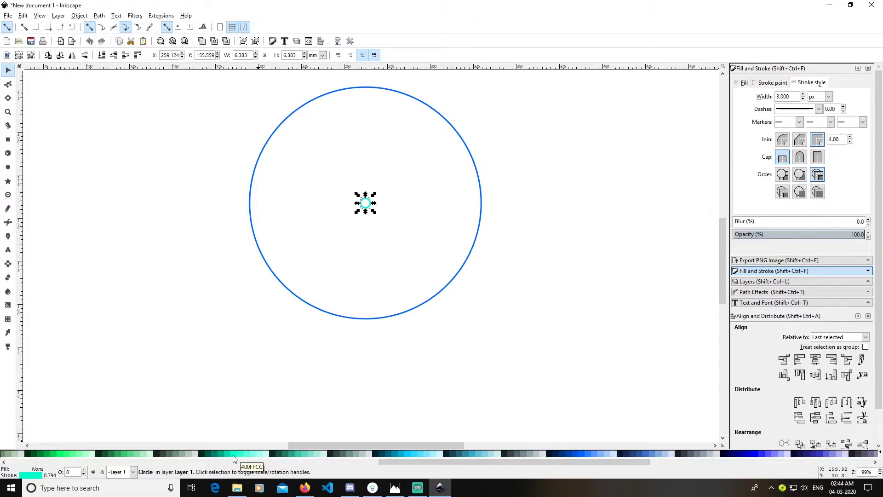
{"action": "left_click", "coordinate": [550, 400]}
Select both the large ring and the tiny inner circle together.
{"action": "mouse_move", "coordinate": [535, 393]}
{"action": "left_mouse_down"}
{"action": "mouse_move", "coordinate": [285, 189]}
{"action": "mouse_move", "coordinate": [181, 78]}
{"action": "left_mouse_up"}
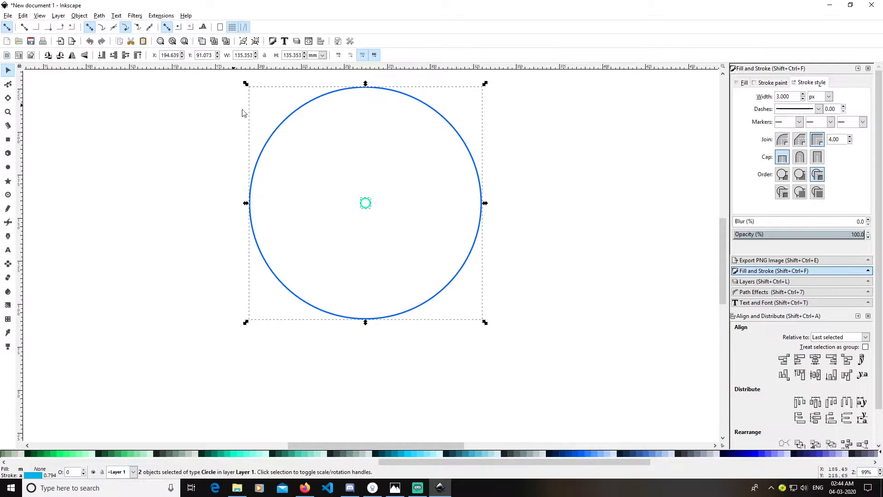
{"action": "scroll", "coordinate": [535, 237], "scroll_direction": "down", "scroll_amount": 2}
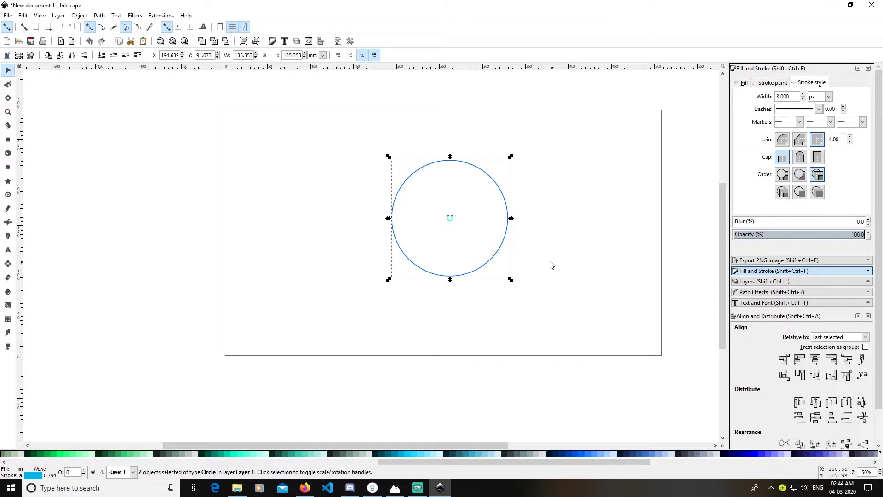
{"action": "left_click", "coordinate": [579, 241]}
{"action": "left_click_drag", "start_coordinate": [537, 304], "coordinate": [540, 274]}
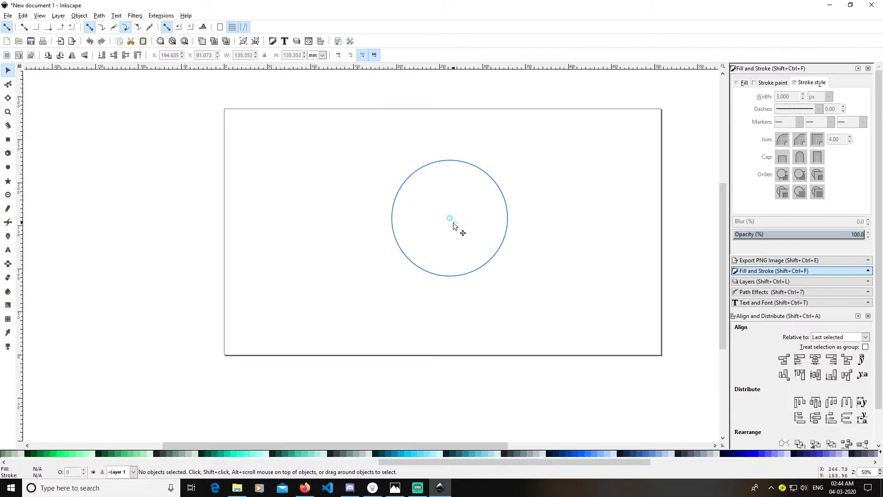
{"action": "left_click", "coordinate": [491, 259]}
{"action": "left_click", "coordinate": [453, 225], "text": "shift"}
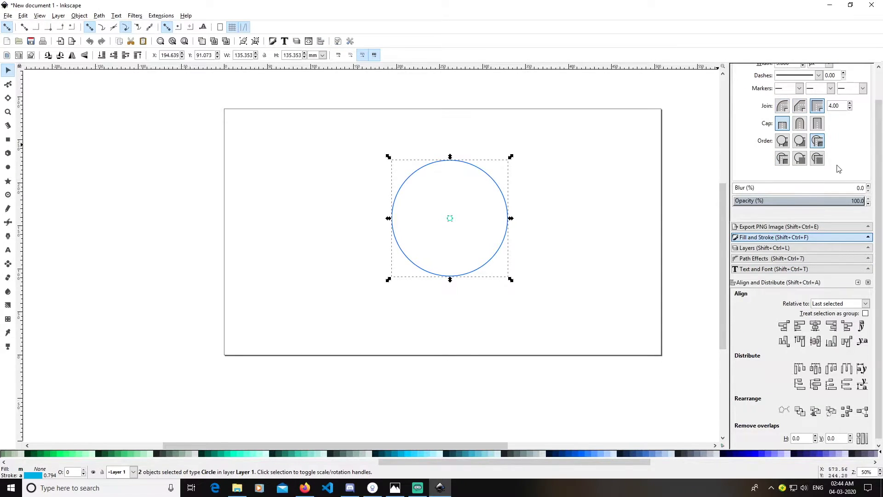
{"action": "scroll", "coordinate": [840, 168], "scroll_direction": "up", "scroll_amount": 1}
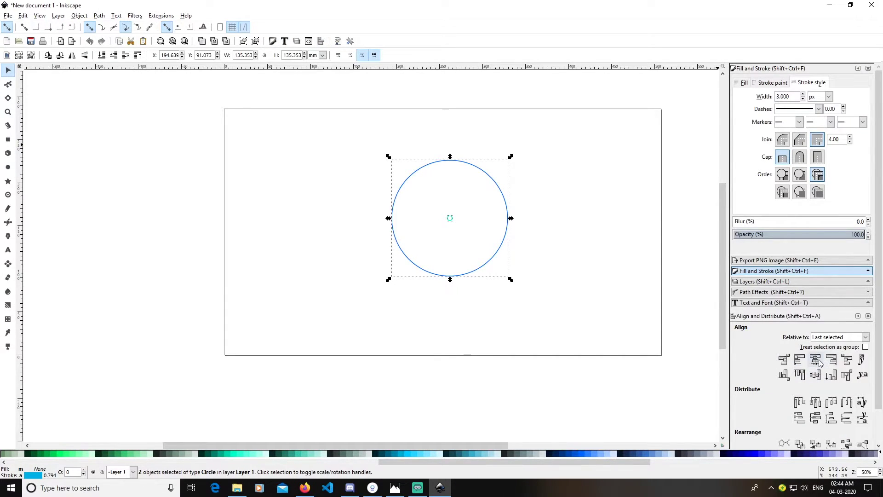
Centre both circles on horizontal and vertical axes, then reselect them both.
{"action": "left_click", "coordinate": [816, 375]}
{"action": "left_click", "coordinate": [815, 361]}
{"action": "left_click", "coordinate": [574, 282]}
{"action": "left_click_drag", "start_coordinate": [543, 317], "coordinate": [315, 140]}
{"action": "left_click", "coordinate": [601, 257]}
{"action": "left_click_drag", "start_coordinate": [581, 308], "coordinate": [287, 137]}
{"action": "left_click", "coordinate": [100, 18]}
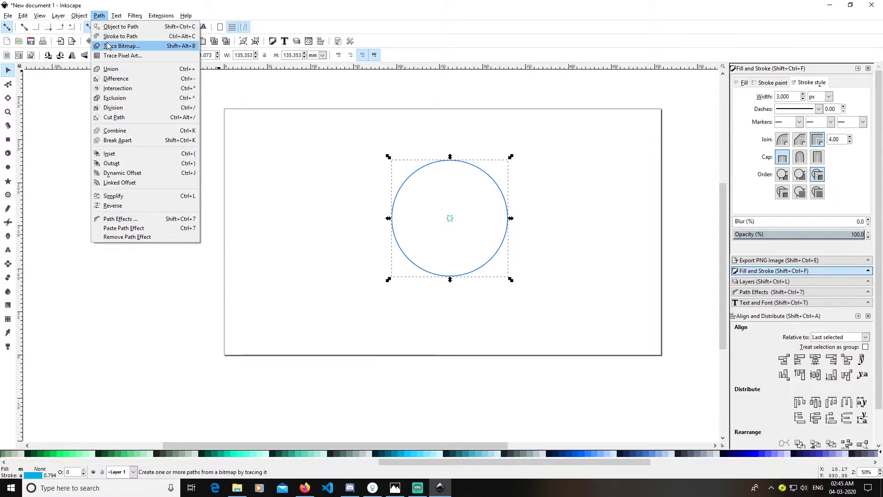
Convert both circles to paths and reselect them.
{"action": "left_click", "coordinate": [120, 27]}
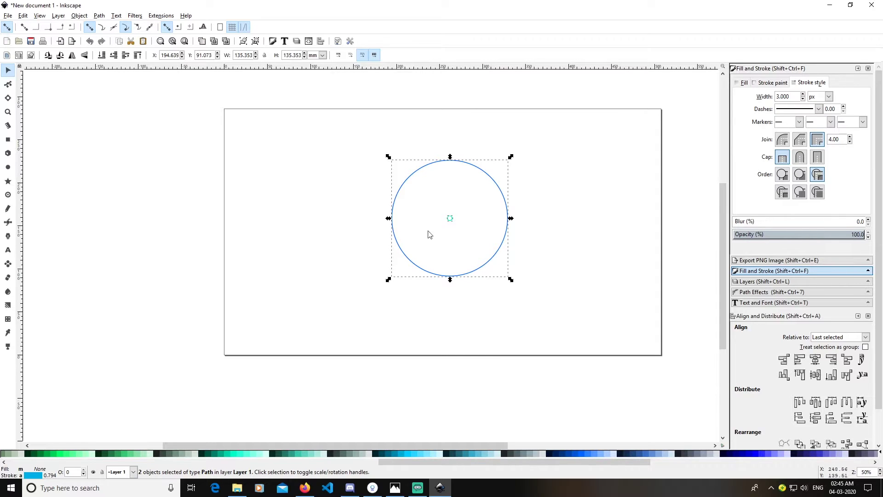
{"action": "left_click", "coordinate": [581, 307]}
{"action": "mouse_move", "coordinate": [568, 313]}
{"action": "left_mouse_down"}
{"action": "mouse_move", "coordinate": [373, 191]}
{"action": "mouse_move", "coordinate": [319, 122]}
{"action": "mouse_move", "coordinate": [322, 136]}
{"action": "left_mouse_up"}
Interpolate the two paths in 40 steps, then move the ring group left.
{"action": "left_click", "coordinate": [156, 17]}
{"action": "mouse_move", "coordinate": [221, 93]}
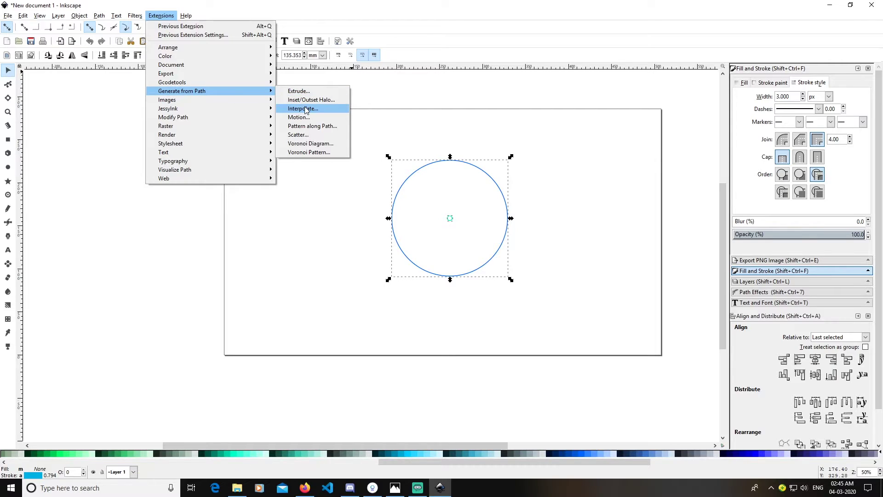
{"action": "left_click", "coordinate": [306, 109]}
{"action": "left_click_drag", "start_coordinate": [454, 199], "coordinate": [609, 183]}
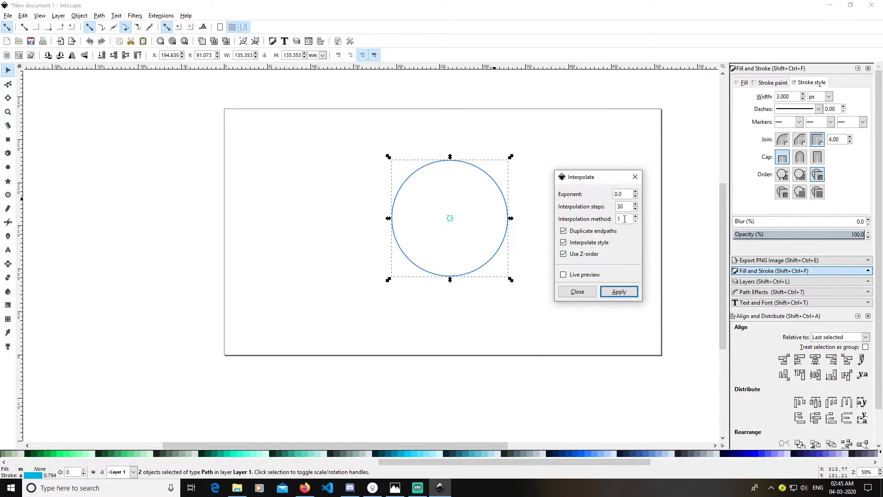
{"action": "left_click", "coordinate": [564, 275]}
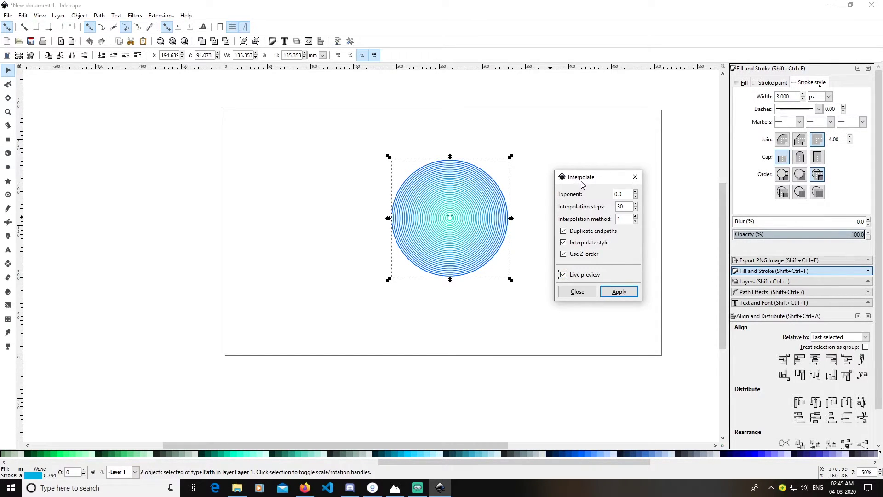
{"action": "left_click_drag", "start_coordinate": [583, 179], "coordinate": [604, 152]}
{"action": "double_click", "coordinate": [642, 178]}
{"action": "type", "text": "4"}
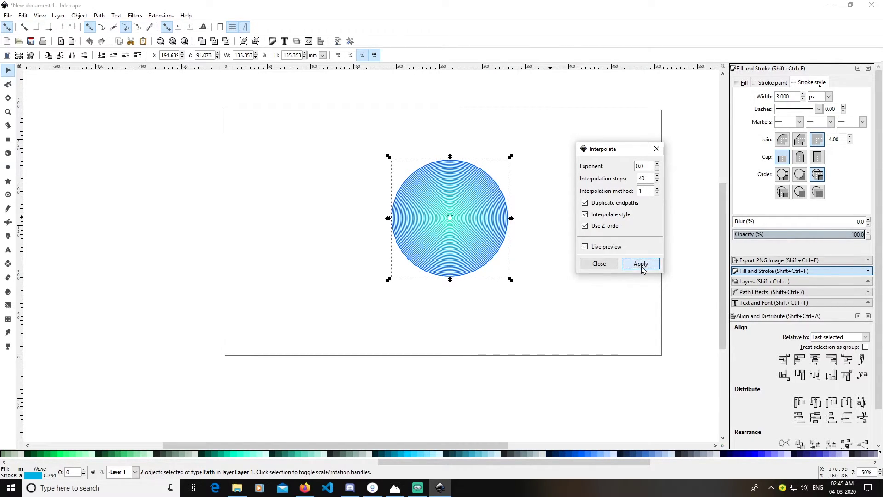
{"action": "left_click", "coordinate": [599, 264]}
{"action": "left_click", "coordinate": [570, 292]}
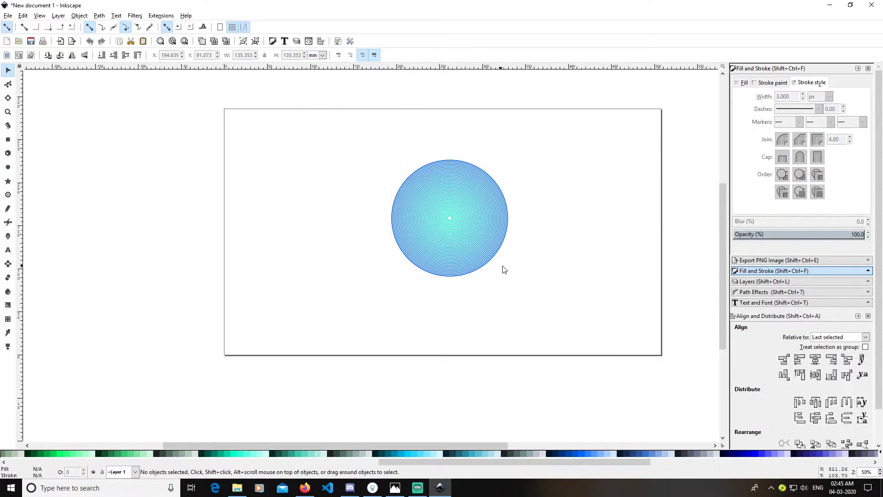
{"action": "left_click_drag", "start_coordinate": [487, 250], "coordinate": [307, 258]}
Delete the two original circles.
{"action": "left_click", "coordinate": [544, 305]}
{"action": "left_click_drag", "start_coordinate": [544, 305], "coordinate": [385, 157]}
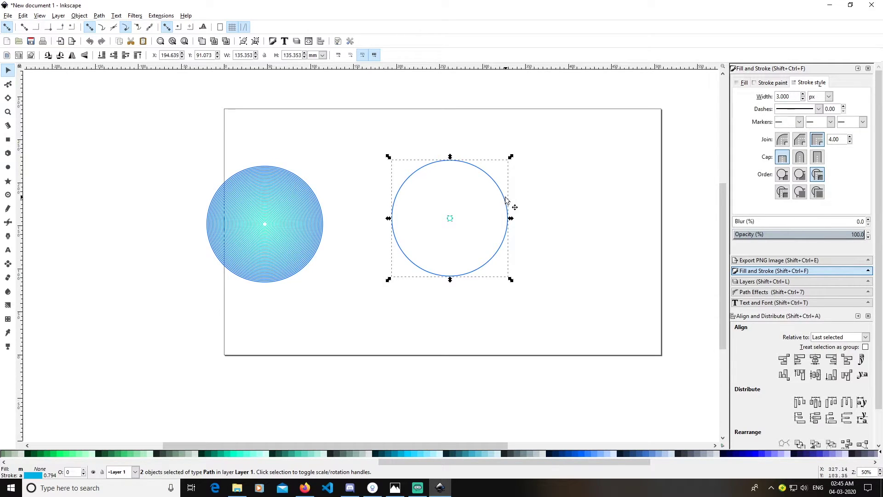
{"action": "key", "text": "Delete"}
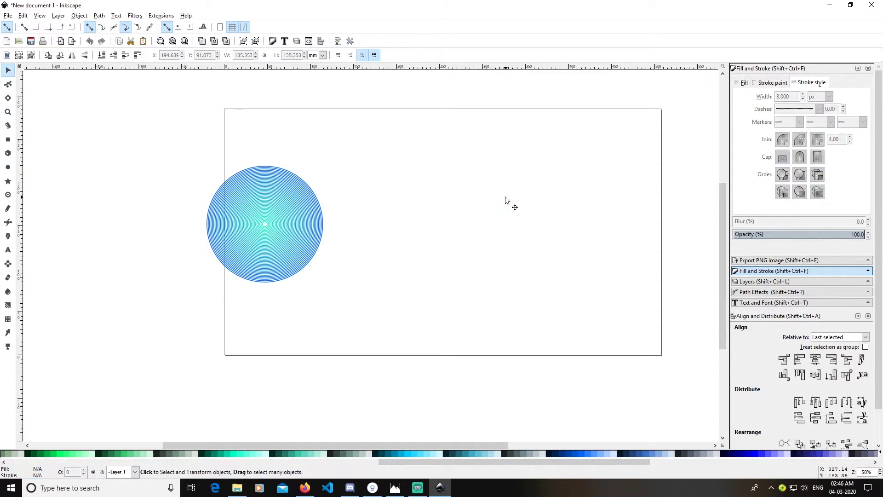
Reopen the Interpolate extension on the ring group and close it unchanged.
{"action": "left_click", "coordinate": [161, 15]}
{"action": "mouse_move", "coordinate": [227, 95]}
{"action": "left_click", "coordinate": [516, 239]}
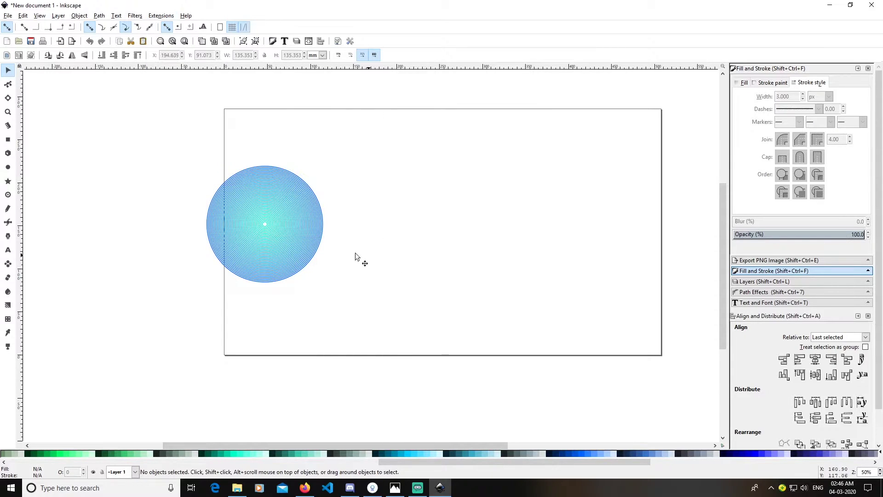
{"action": "left_click", "coordinate": [266, 242]}
{"action": "left_click", "coordinate": [172, 17]}
{"action": "mouse_move", "coordinate": [242, 92]}
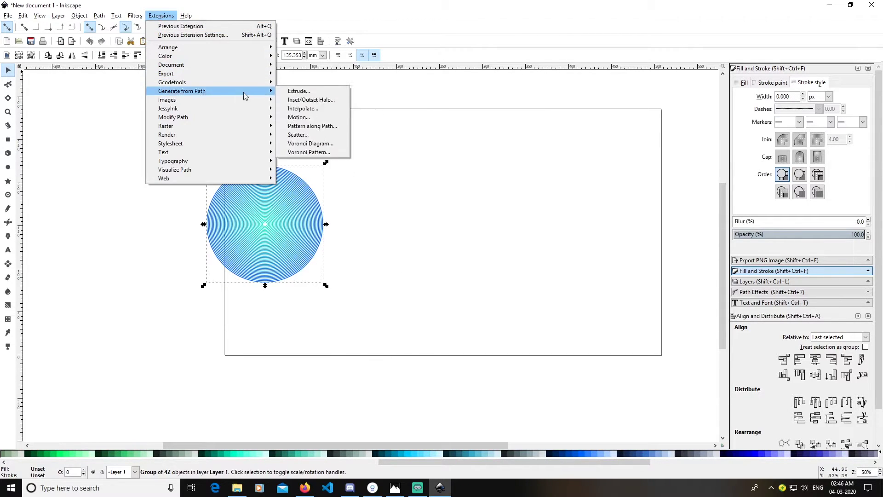
{"action": "left_click", "coordinate": [310, 108]}
{"action": "left_click_drag", "start_coordinate": [427, 184], "coordinate": [530, 174]}
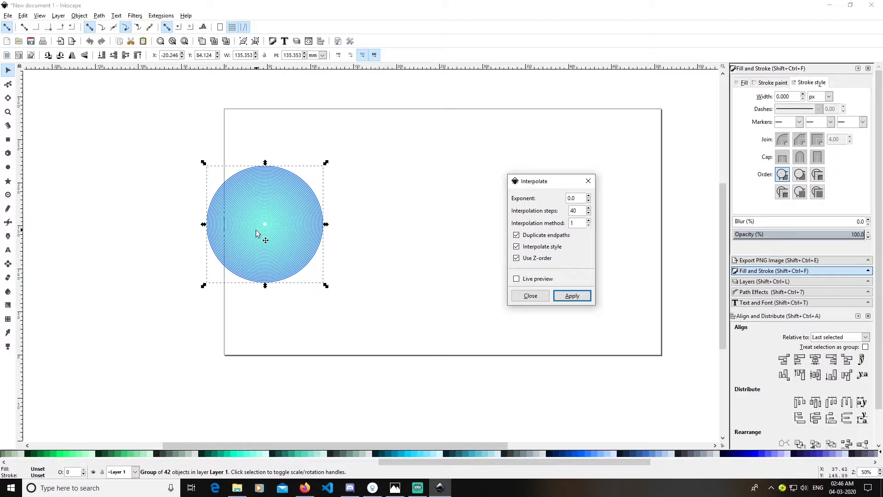
{"action": "left_click", "coordinate": [525, 295]}
Scale the ring group up to roughly 260 mm across and centre it.
{"action": "left_click_drag", "start_coordinate": [262, 250], "coordinate": [414, 271]}
{"action": "scroll", "coordinate": [489, 282], "scroll_direction": "up", "scroll_amount": 4, "text": "ctrl"}
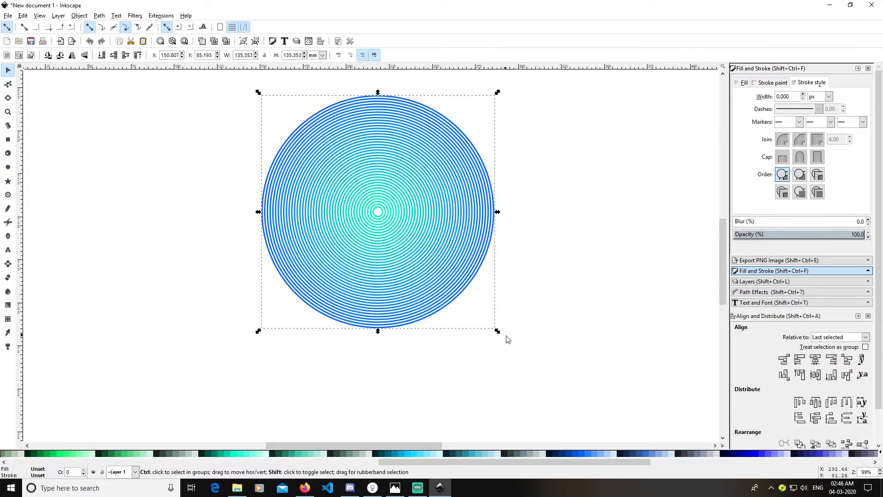
{"action": "scroll", "coordinate": [546, 352], "scroll_direction": "down", "scroll_amount": 1, "text": "ctrl"}
{"action": "scroll", "coordinate": [566, 342], "scroll_direction": "down", "scroll_amount": 2}
{"action": "scroll", "coordinate": [566, 343], "scroll_direction": "right", "scroll_amount": 3}
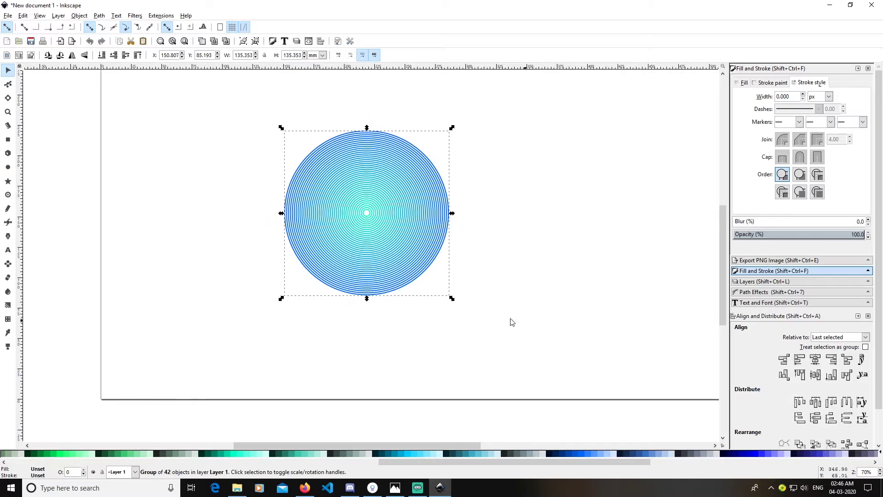
{"action": "left_click_drag", "start_coordinate": [454, 301], "coordinate": [602, 374]}
{"action": "left_click", "coordinate": [619, 337]}
{"action": "left_click_drag", "start_coordinate": [440, 293], "coordinate": [530, 297]}
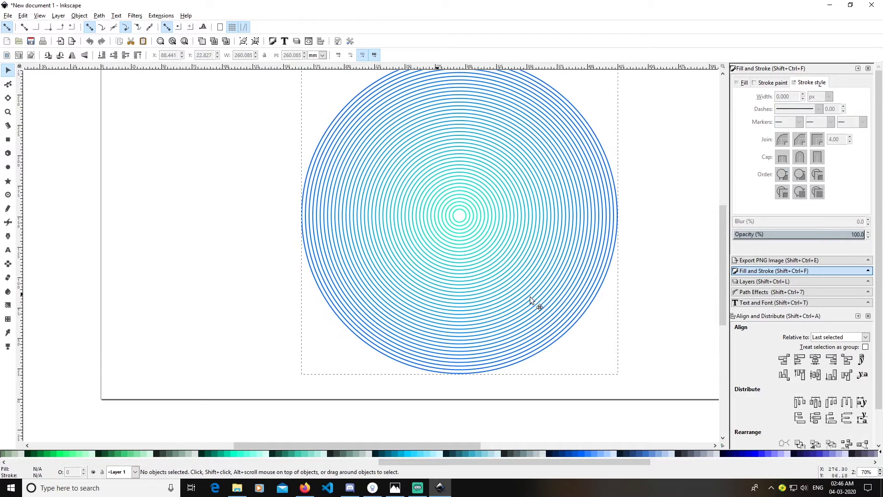
{"action": "scroll", "coordinate": [639, 317], "scroll_direction": "down", "scroll_amount": 1}
{"action": "left_click_drag", "start_coordinate": [653, 321], "coordinate": [608, 311]}
{"action": "left_click_drag", "start_coordinate": [529, 293], "coordinate": [500, 290]}
{"action": "left_click", "coordinate": [8, 250]}
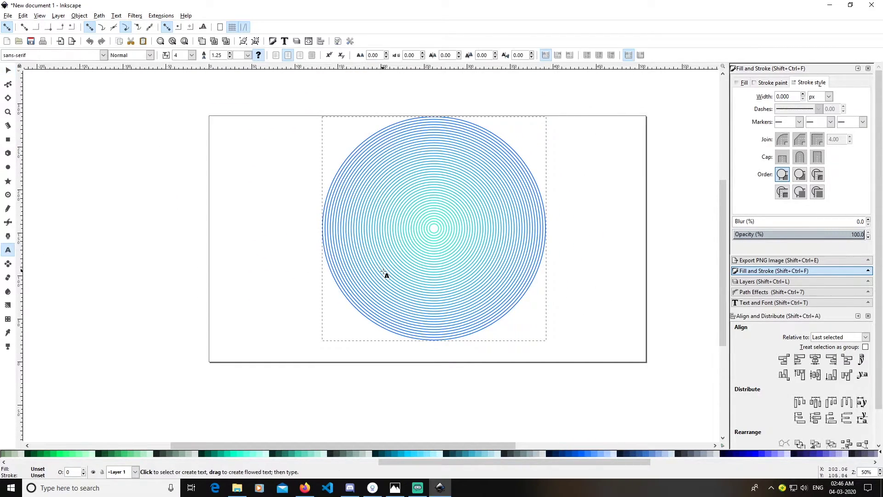
Type '404' as a text object on the rings and select it.
{"action": "left_click", "coordinate": [384, 266]}
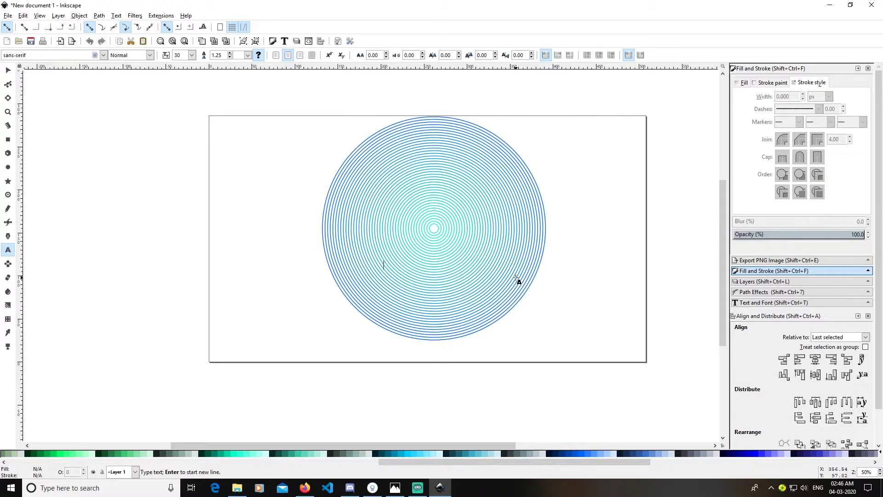
{"action": "type", "text": "$"}
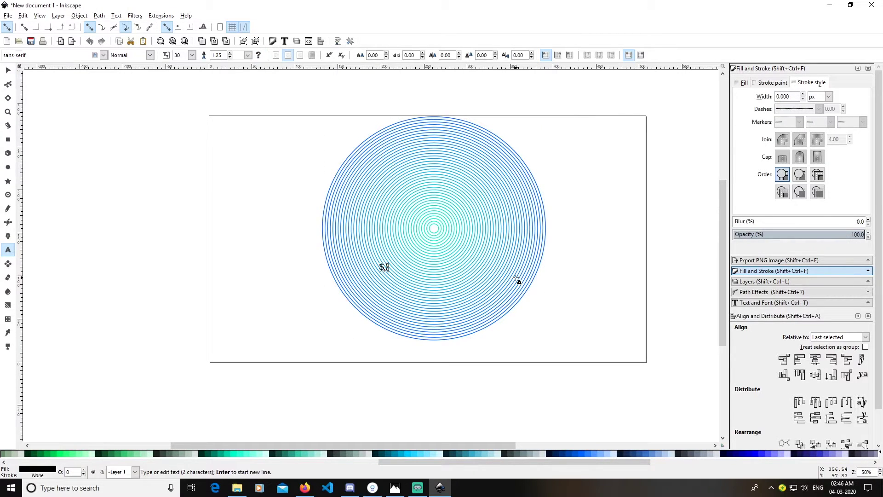
{"action": "key", "text": "BackSpace"}
{"action": "type", "text": "404"}
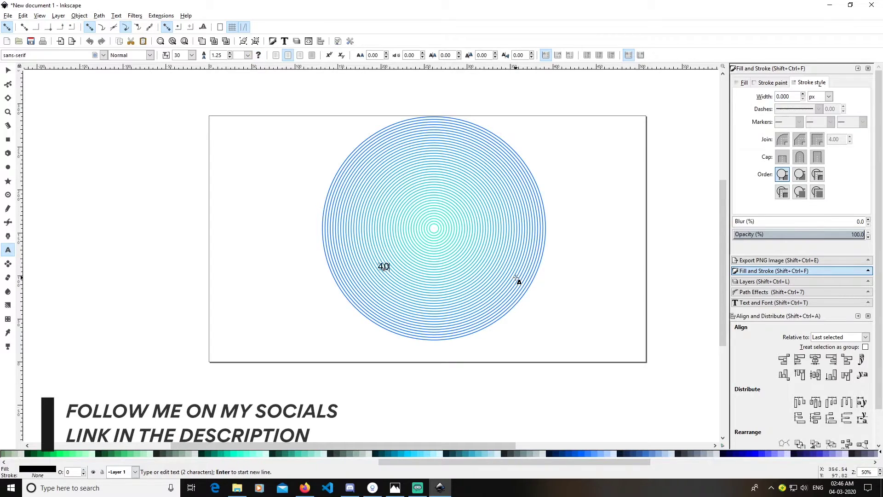
{"action": "left_click", "coordinate": [8, 70]}
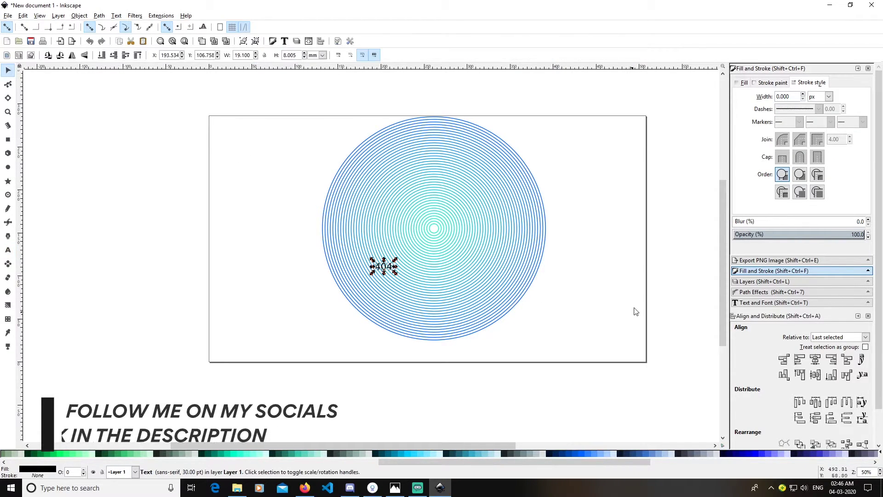
{"action": "left_click", "coordinate": [400, 286]}
{"action": "left_click", "coordinate": [391, 270]}
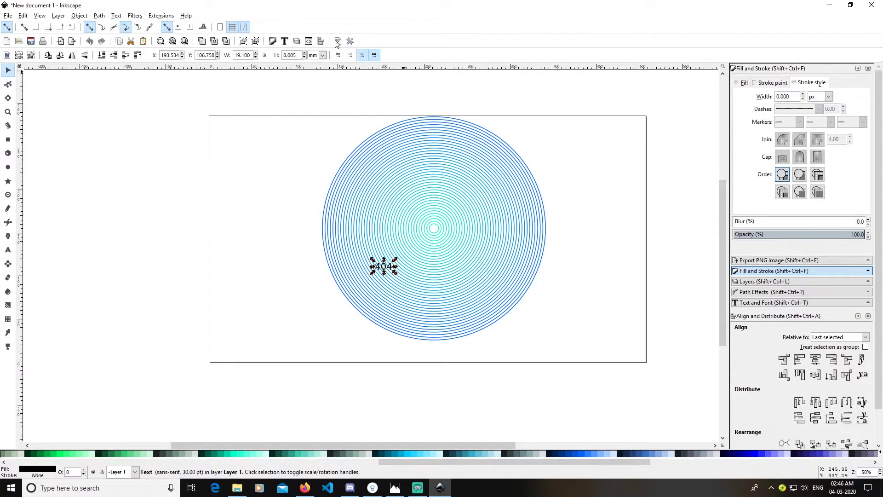
Set the 404 text to Montserrat Ultra-Bold in Text and Font.
{"action": "left_click", "coordinate": [285, 42]}
{"action": "scroll", "coordinate": [758, 141], "scroll_direction": "down", "scroll_amount": 3}
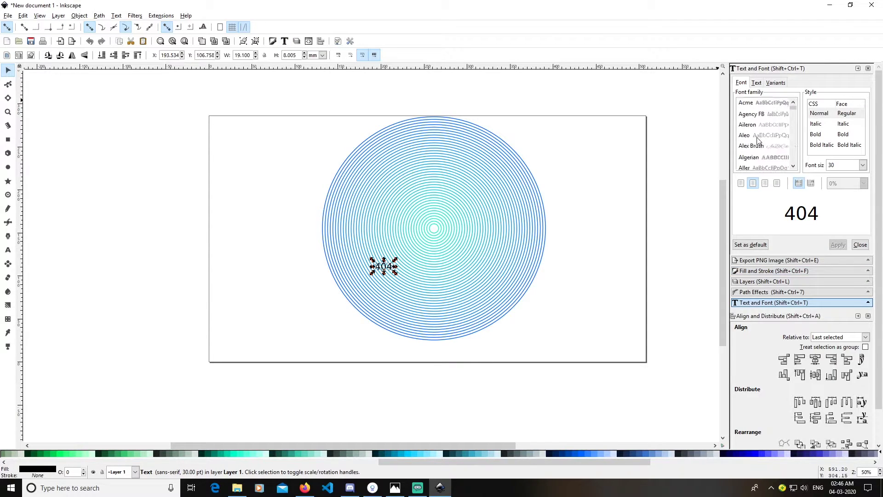
{"action": "left_click", "coordinate": [758, 141]}
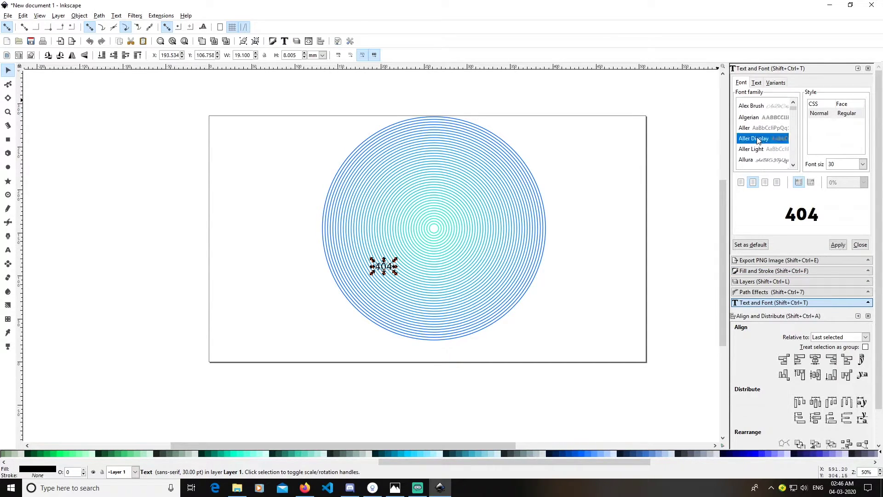
{"action": "type", "text": "montserrat"}
{"action": "key", "text": "Return"}
{"action": "scroll", "coordinate": [837, 142], "scroll_direction": "down", "scroll_amount": 5}
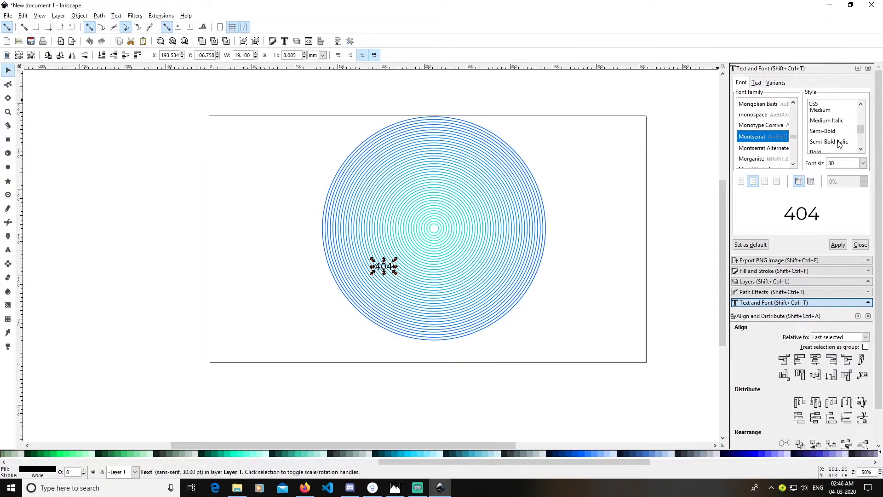
{"action": "scroll", "coordinate": [837, 138], "scroll_direction": "up", "scroll_amount": 1}
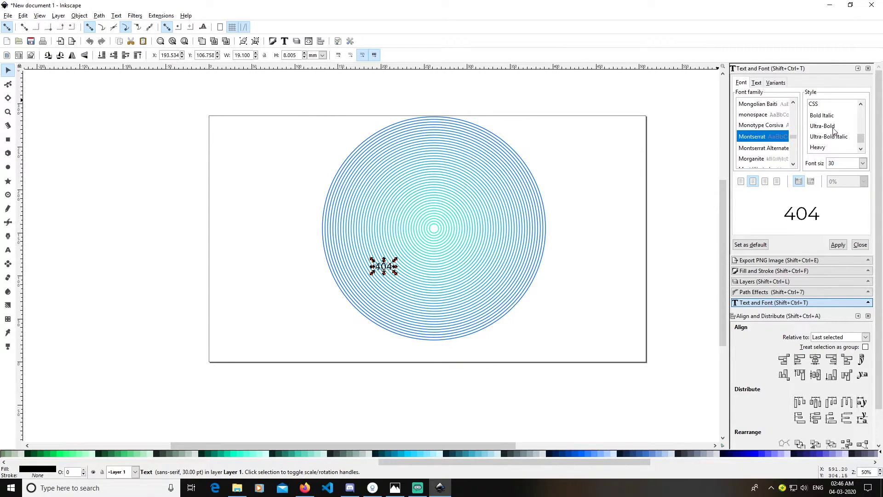
{"action": "left_click", "coordinate": [824, 126]}
{"action": "left_click", "coordinate": [835, 127]}
{"action": "left_click", "coordinate": [838, 245]}
{"action": "left_click", "coordinate": [622, 299]}
{"action": "left_click", "coordinate": [383, 269]}
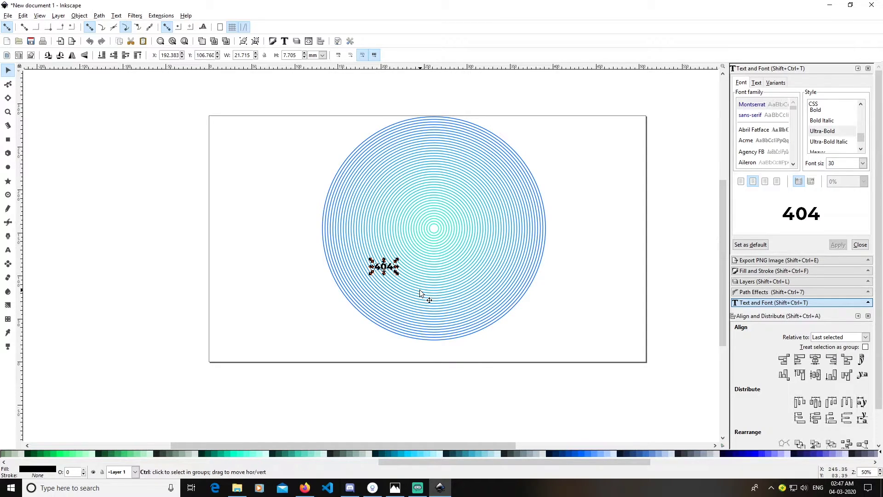
Enlarge the 404 to about 266 pt over the rings and select it with the ring group.
{"action": "left_click_drag", "start_coordinate": [397, 274], "coordinate": [469, 305]}
{"action": "left_click_drag", "start_coordinate": [449, 274], "coordinate": [495, 285]}
{"action": "left_click", "coordinate": [574, 290]}
{"action": "key", "text": "ctrl+shift+a"}
{"action": "left_click", "coordinate": [495, 281]}
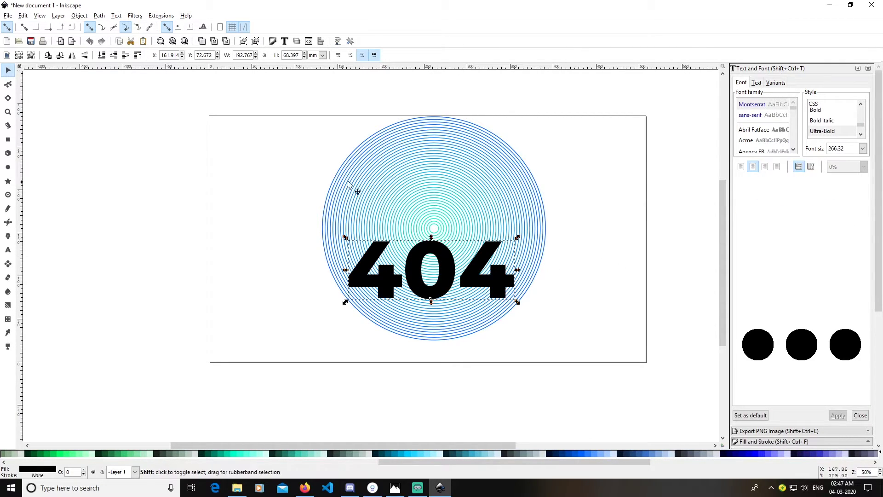
{"action": "left_click", "coordinate": [468, 191], "text": "shift"}
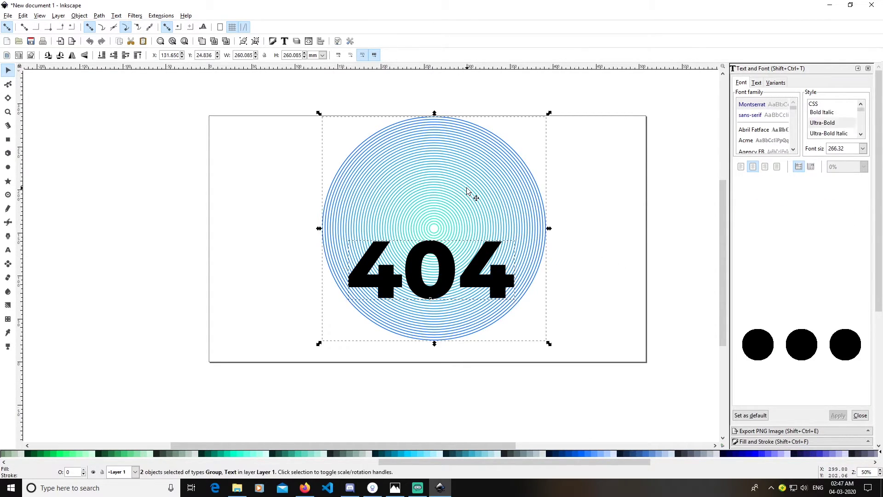
Clip the ring group to the 404 text and move the lettering near the page centre.
{"action": "left_click", "coordinate": [79, 17]}
{"action": "mouse_move", "coordinate": [154, 117]}
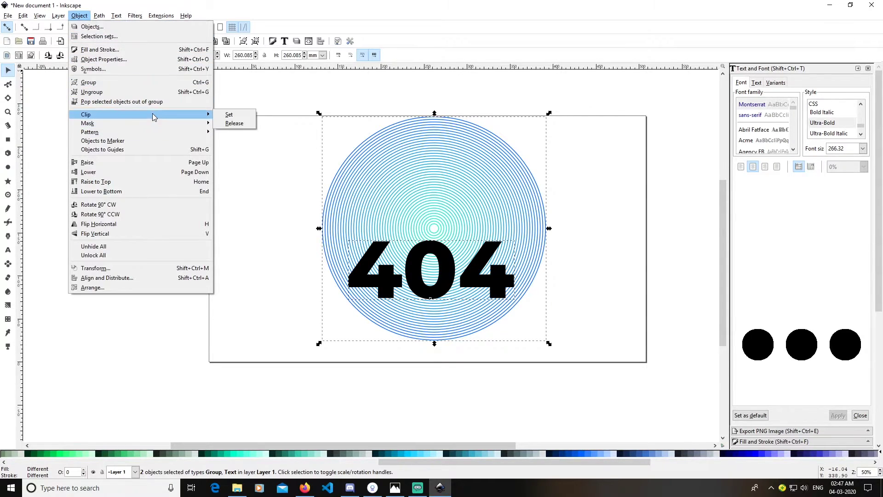
{"action": "left_click", "coordinate": [230, 115]}
{"action": "left_click", "coordinate": [566, 310]}
{"action": "left_click_drag", "start_coordinate": [489, 288], "coordinate": [489, 246]}
{"action": "left_click", "coordinate": [532, 301]}
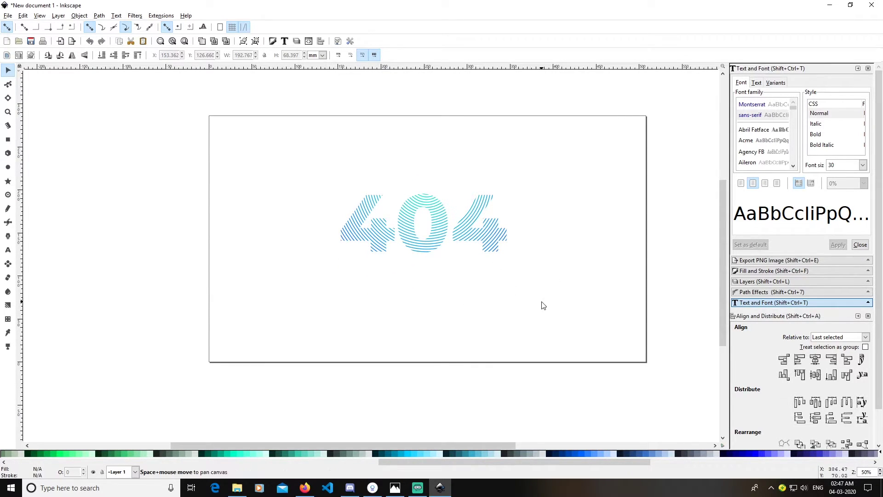
{"action": "left_click_drag", "start_coordinate": [542, 306], "coordinate": [495, 299]}
{"action": "left_click", "coordinate": [8, 251]}
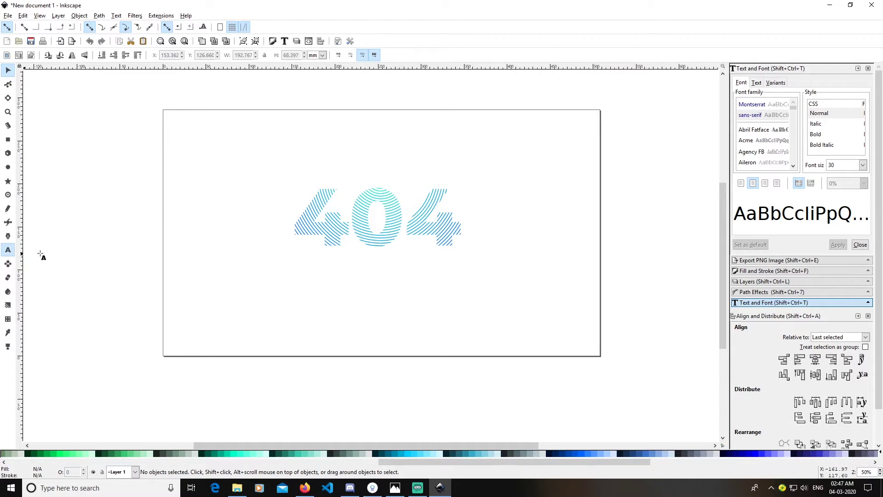
Type 'Page not found' below the 404 and drag it to sit beneath the lettering.
{"action": "left_click", "coordinate": [315, 275]}
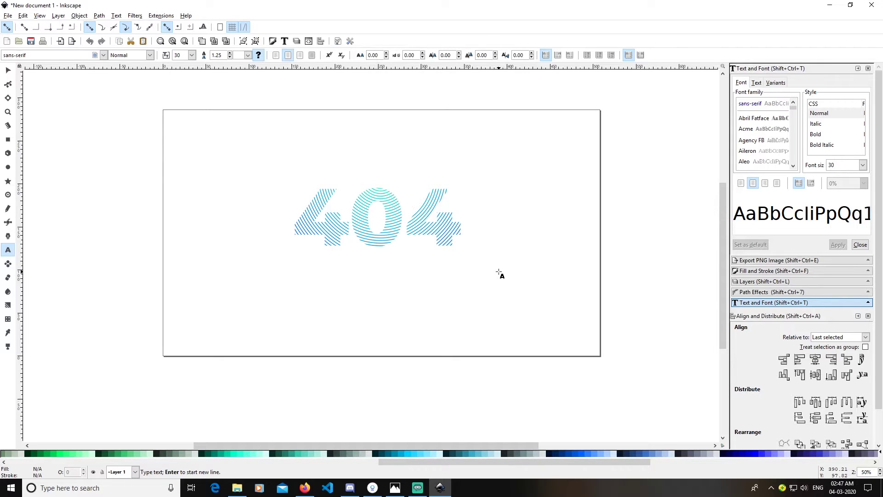
{"action": "type", "text": "PAGE"}
{"action": "key", "text": "BackSpace"}
{"action": "key", "text": "BackSpace"}
{"action": "key", "text": "BackSpace"}
{"action": "type", "text": "age n"}
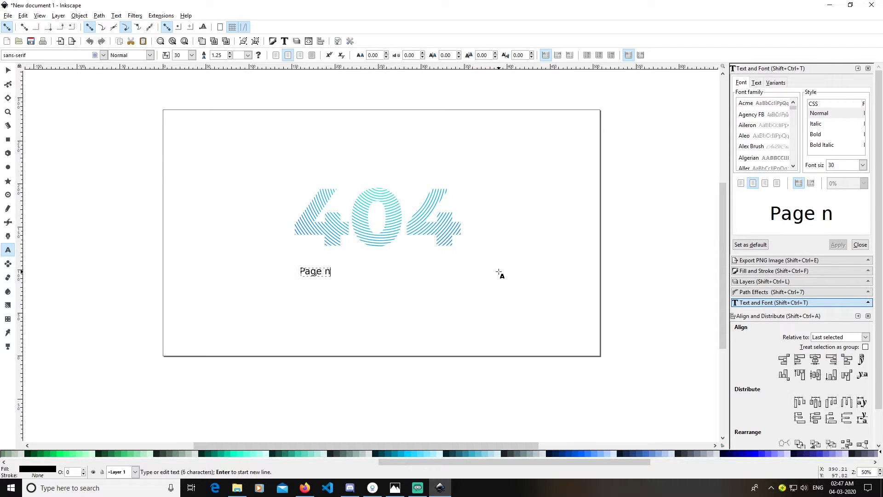
{"action": "type", "text": "ot fo"}
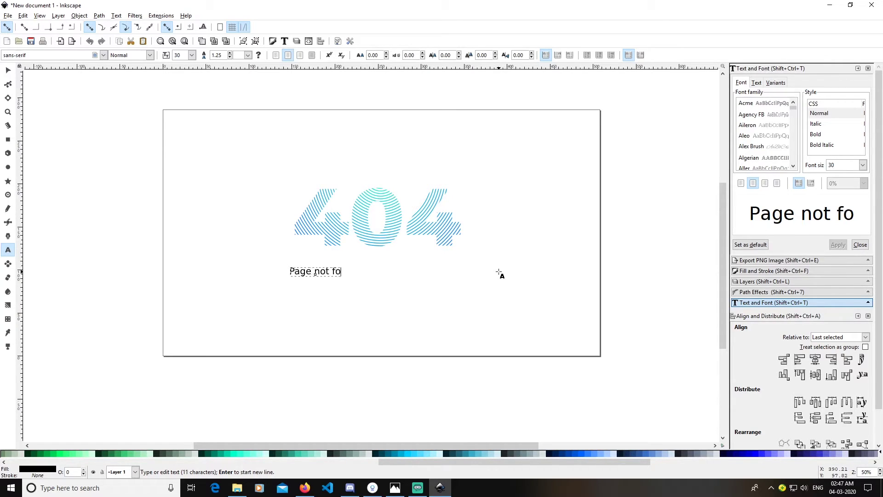
{"action": "type", "text": "und"}
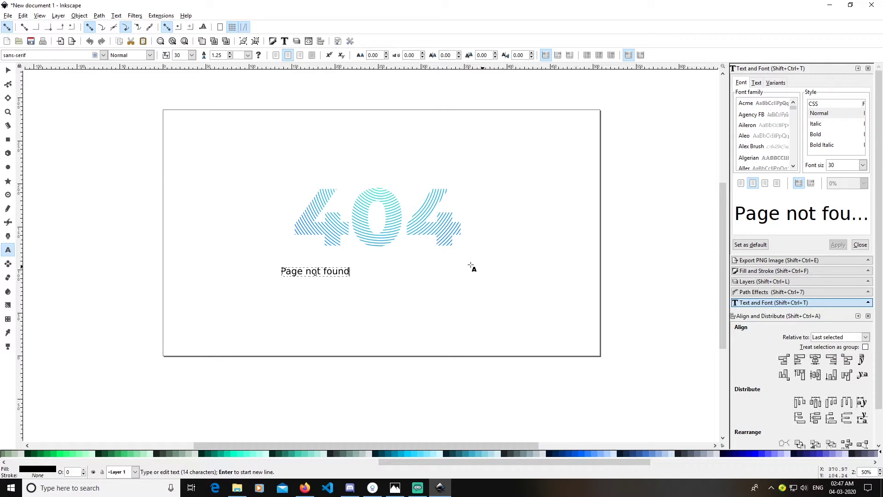
{"action": "left_click", "coordinate": [7, 70]}
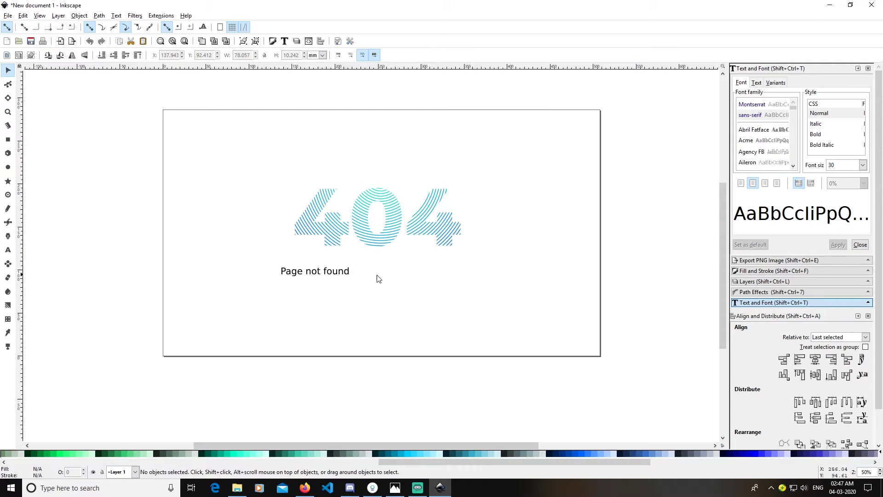
{"action": "left_click_drag", "start_coordinate": [327, 275], "coordinate": [380, 272]}
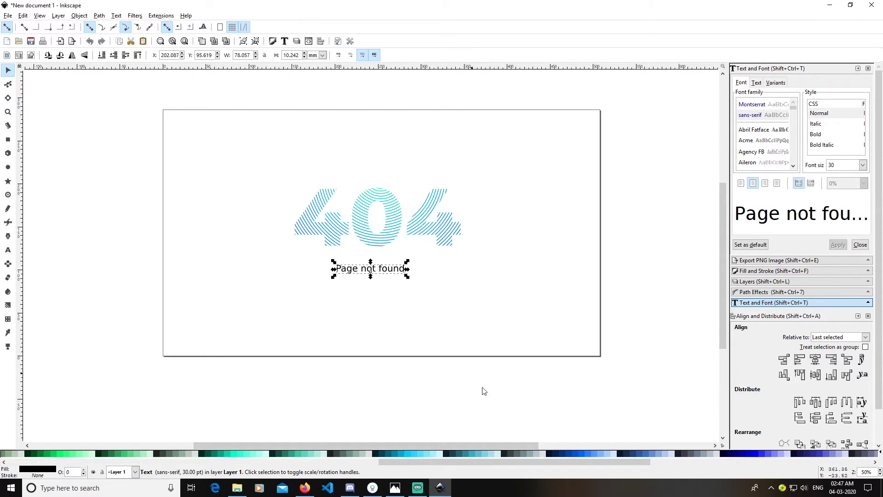
Fill the Page not found text with dark blue #0044AA.
{"action": "left_click", "coordinate": [574, 457]}
{"action": "left_click", "coordinate": [465, 325]}
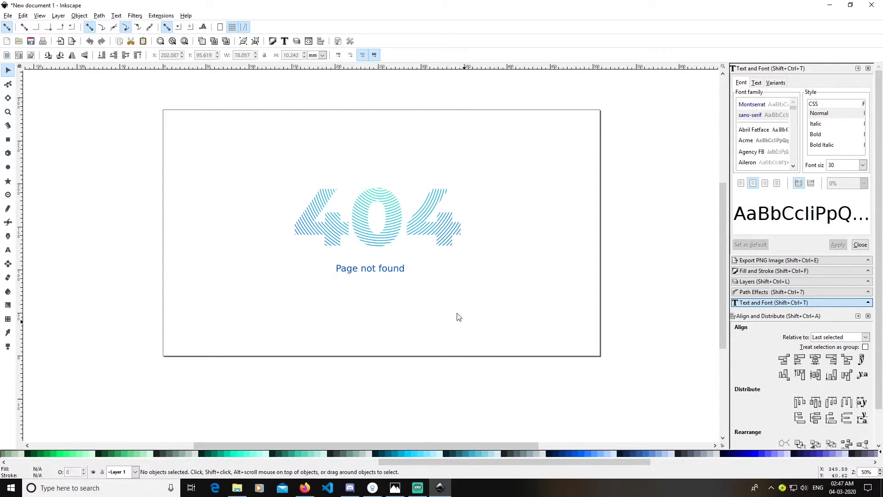
{"action": "left_click", "coordinate": [404, 269]}
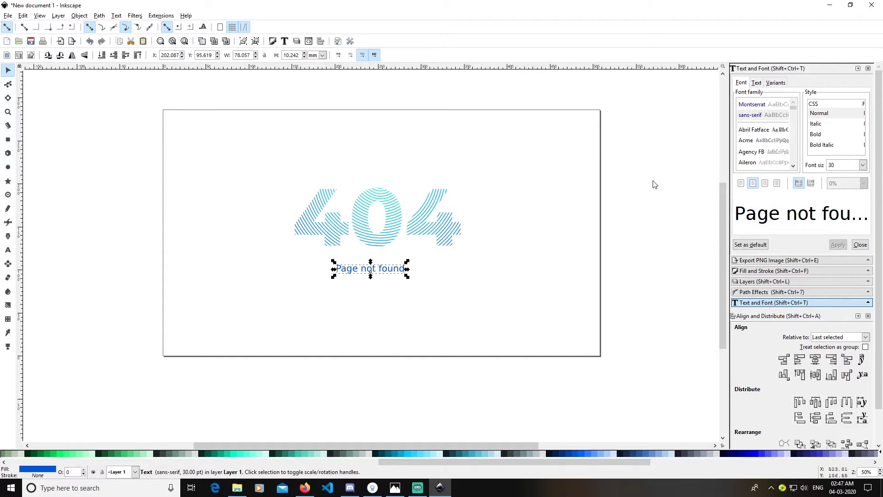
Set the caption in Montserrat Semi-Bold and nudge it slightly into position.
{"action": "left_click", "coordinate": [764, 105]}
{"action": "scroll", "coordinate": [832, 143], "scroll_direction": "down", "scroll_amount": 3}
{"action": "scroll", "coordinate": [831, 145], "scroll_direction": "down", "scroll_amount": 1}
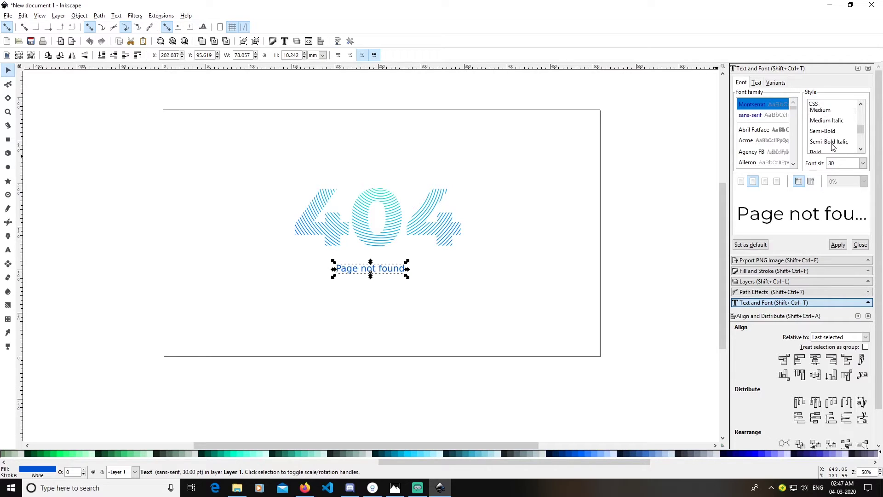
{"action": "left_click", "coordinate": [832, 133]}
{"action": "left_click", "coordinate": [838, 245]}
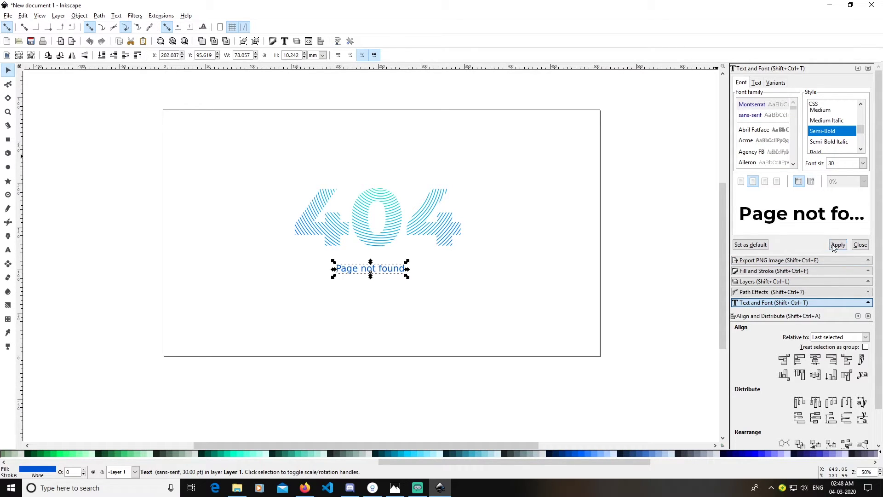
{"action": "left_click", "coordinate": [525, 302]}
{"action": "left_click", "coordinate": [405, 277]}
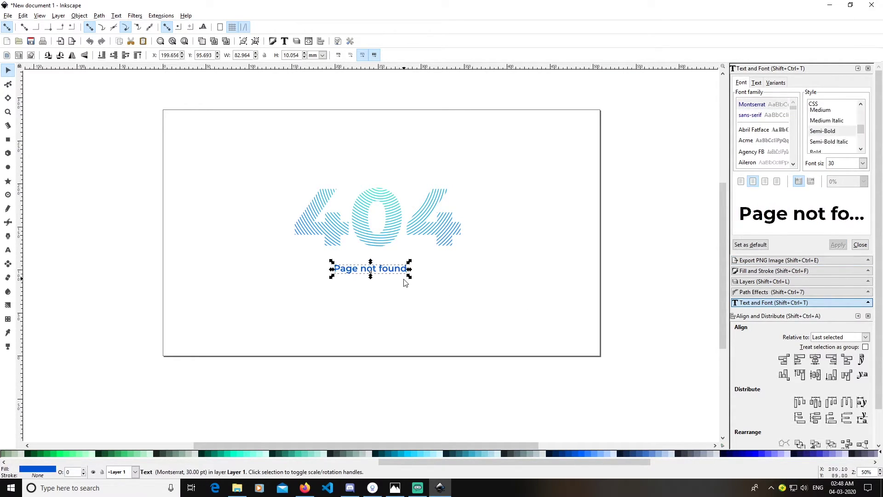
{"action": "left_click_drag", "start_coordinate": [401, 268], "coordinate": [405, 272]}
{"action": "key", "text": "Escape"}
{"action": "key", "text": "Escape"}
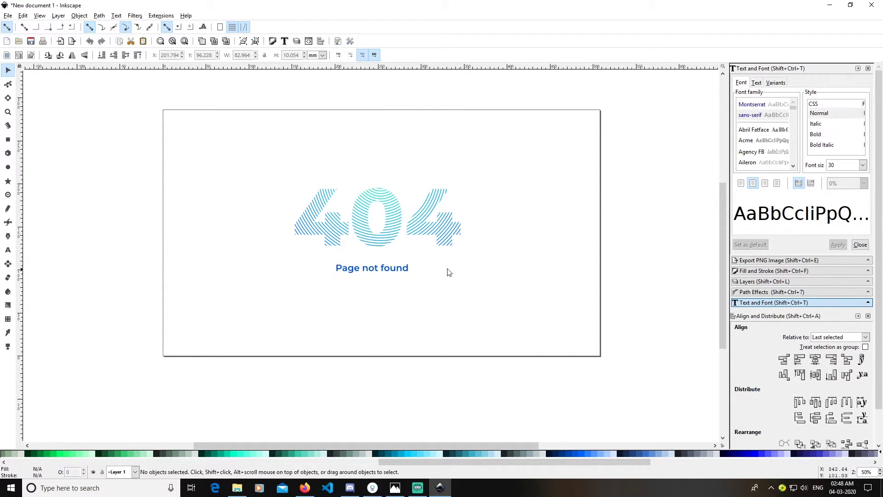
Draw a rectangle about 124 × 26 mm beneath the Page not found caption.
{"action": "left_click", "coordinate": [8, 140]}
{"action": "left_click_drag", "start_coordinate": [316, 290], "coordinate": [423, 313]}
{"action": "left_click", "coordinate": [8, 70]}
{"action": "left_click", "coordinate": [603, 258]}
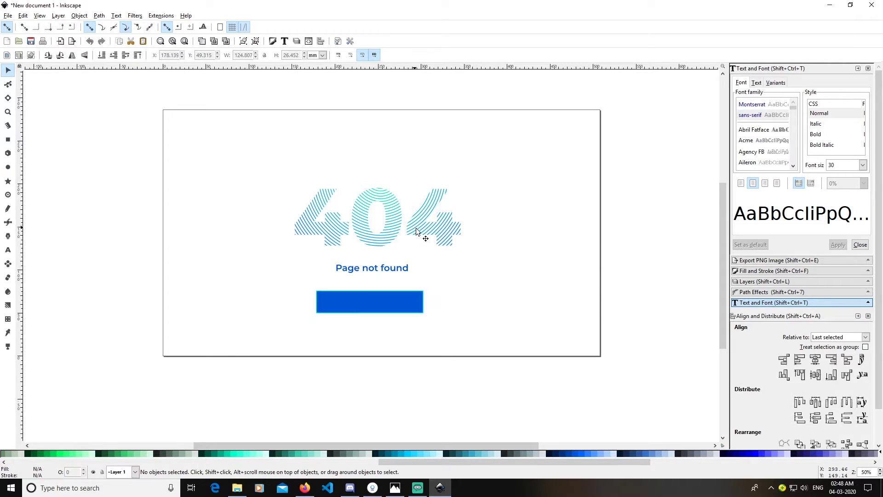
{"action": "left_click", "coordinate": [391, 233]}
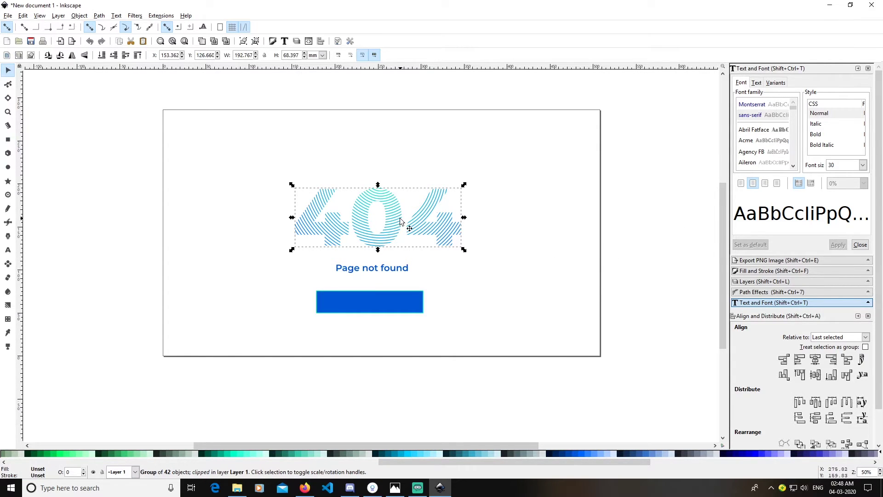
Centre the 404 lettering horizontally, aligning relative to the page.
{"action": "left_click", "coordinate": [321, 41]}
{"action": "left_click", "coordinate": [490, 212]}
{"action": "left_click", "coordinate": [434, 230]}
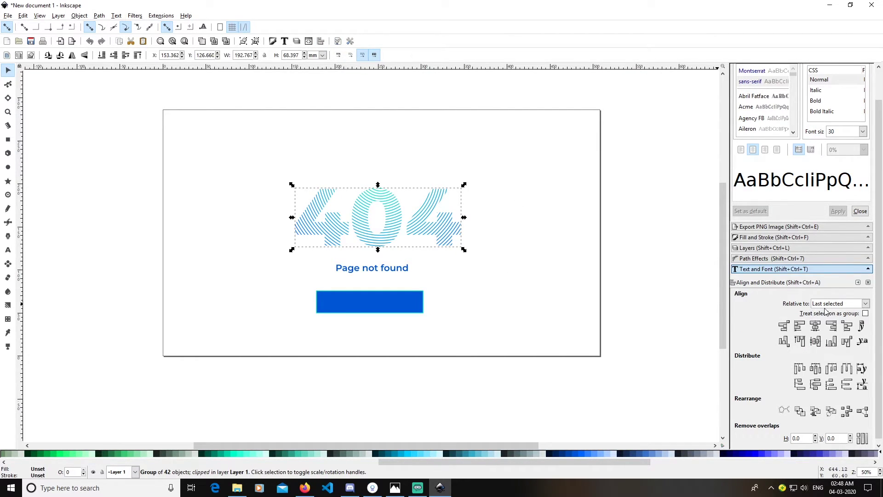
{"action": "left_click", "coordinate": [859, 307]}
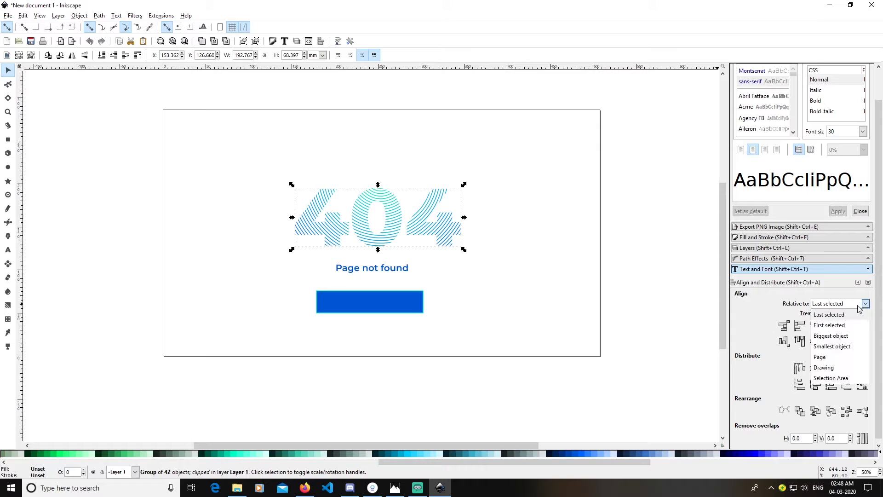
{"action": "left_click", "coordinate": [835, 357]}
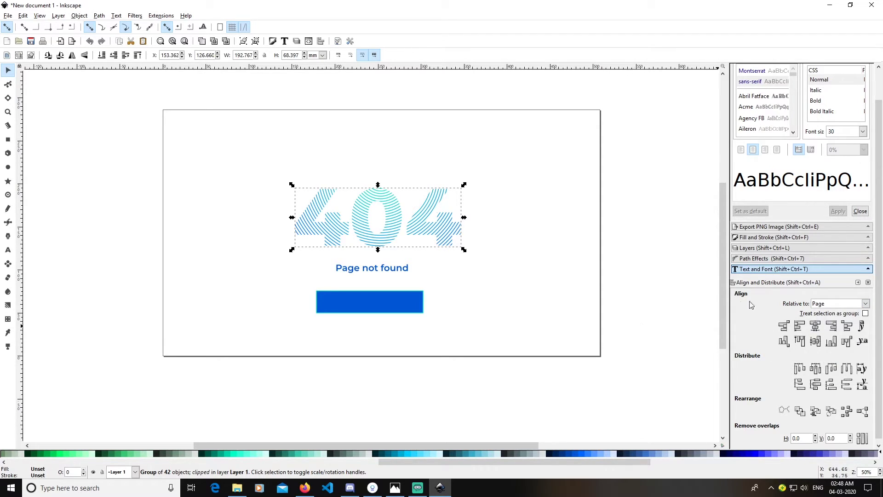
{"action": "left_click", "coordinate": [816, 327]}
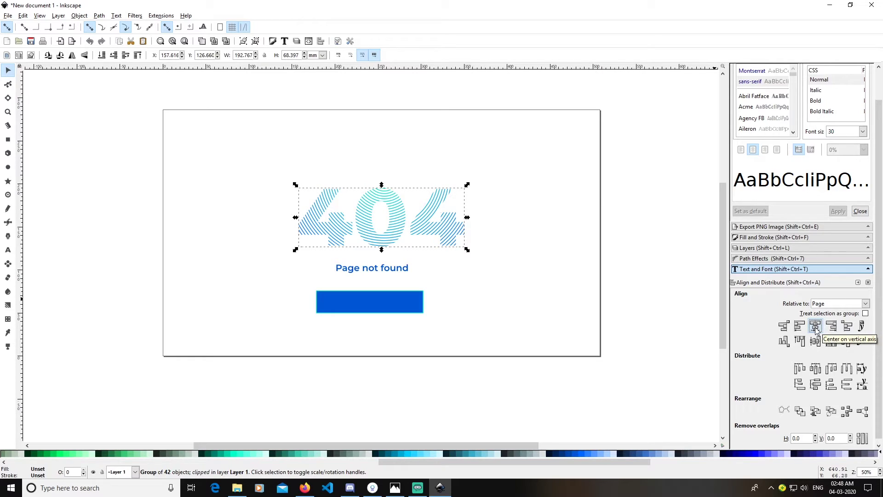
Centre the Page not found text horizontally on the page and nudge it up toward the 404.
{"action": "left_click", "coordinate": [385, 273]}
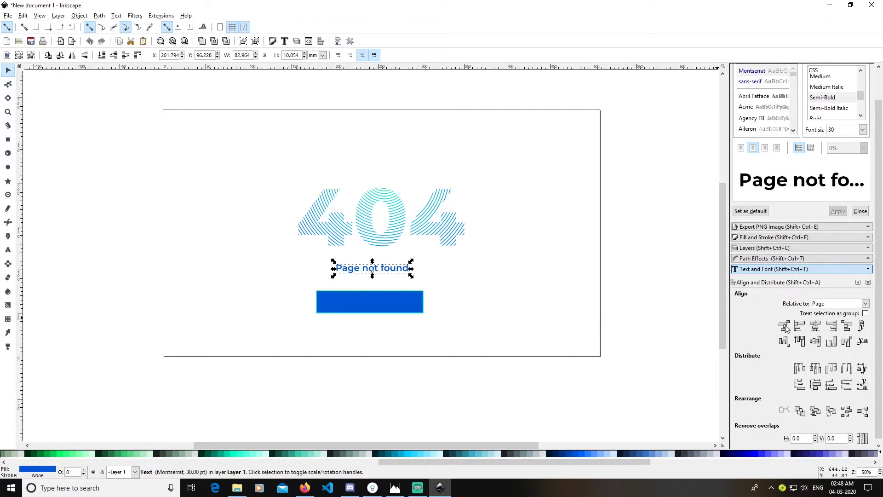
{"action": "left_click", "coordinate": [815, 326]}
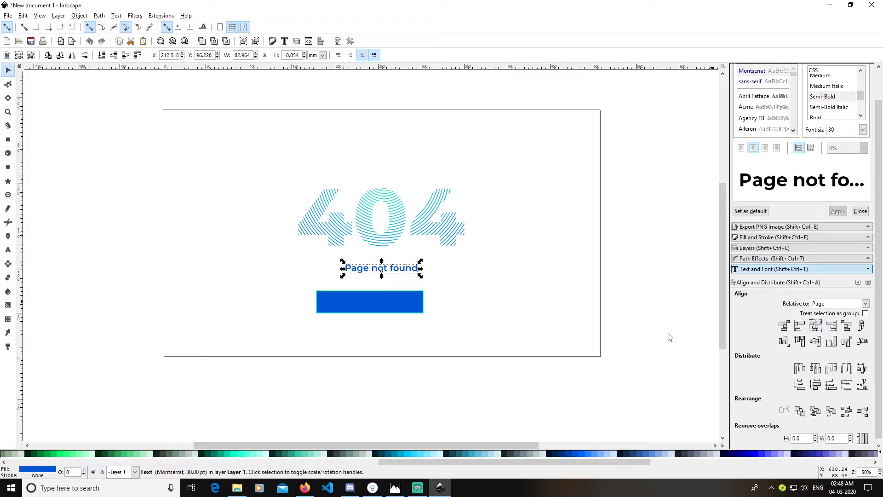
{"action": "left_click", "coordinate": [514, 311]}
{"action": "left_click", "coordinate": [407, 271]}
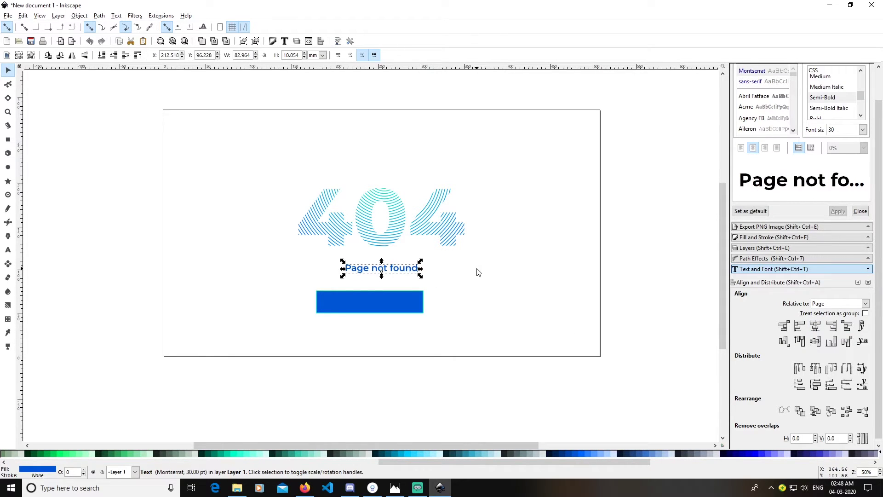
{"action": "key", "text": "Up"}
{"action": "key", "text": "Up"}
{"action": "key", "text": "Up"}
{"action": "key", "text": "Up"}
{"action": "key", "text": "Up"}
{"action": "key", "text": "Up"}
{"action": "key", "text": "Up"}
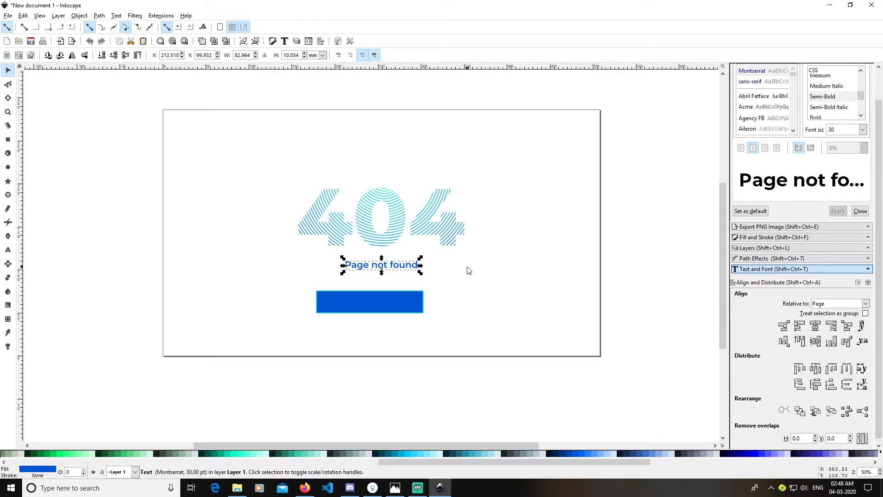
{"action": "key", "text": "Up"}
{"action": "key", "text": "Up"}
{"action": "key", "text": "Up"}
{"action": "key", "text": "Up"}
{"action": "key", "text": "Up"}
{"action": "key", "text": "Up"}
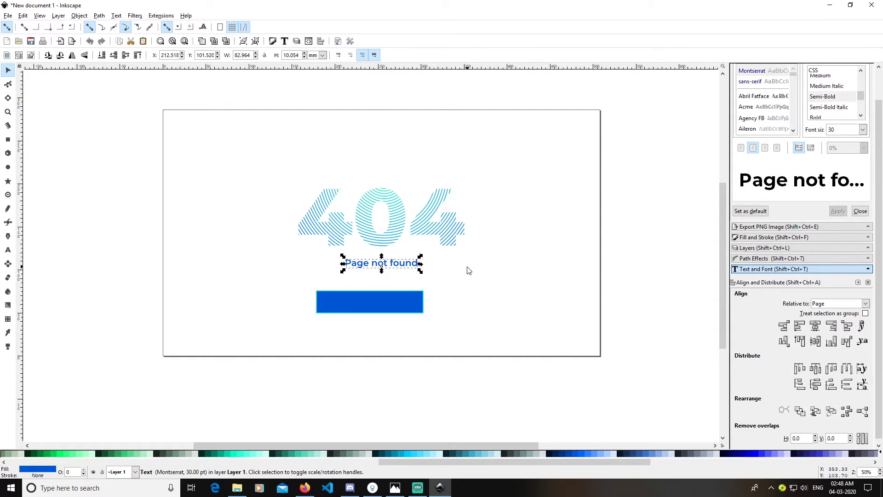
Centre the blue rectangle horizontally on the page and raise it under the caption.
{"action": "key", "text": "Up"}
{"action": "key", "text": "Up"}
{"action": "key", "text": "Escape"}
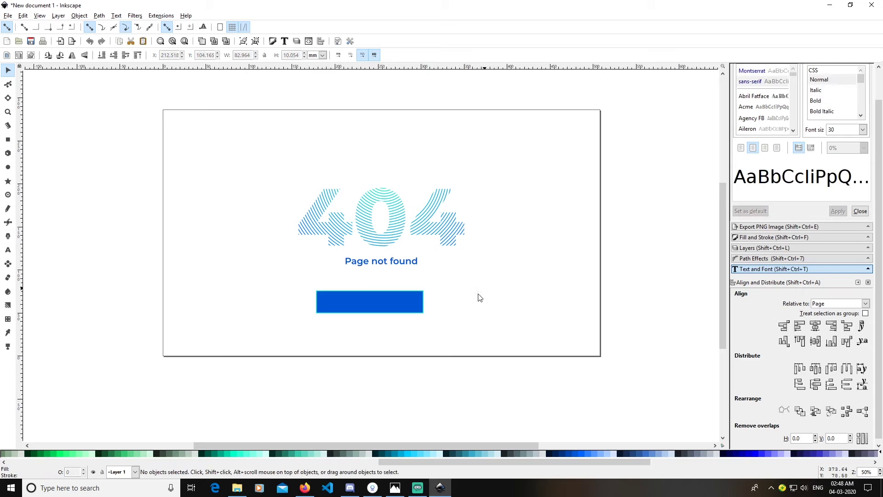
{"action": "left_click", "coordinate": [402, 300]}
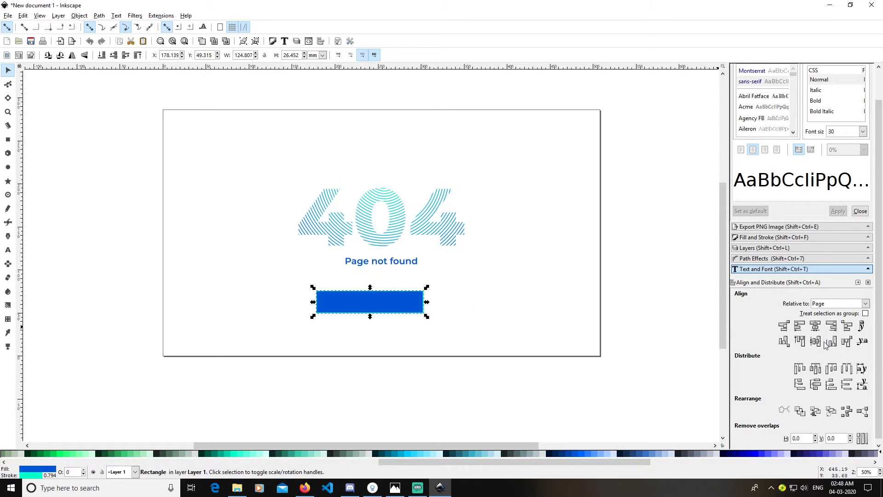
{"action": "left_click", "coordinate": [815, 326]}
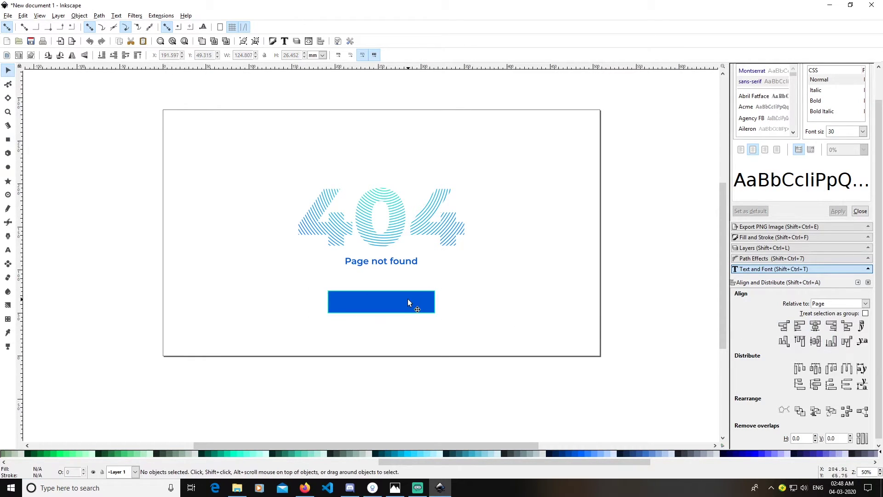
{"action": "left_click_drag", "start_coordinate": [407, 299], "coordinate": [408, 299]}
{"action": "mouse_move", "coordinate": [408, 298]}
{"action": "left_mouse_down"}
{"action": "mouse_move", "coordinate": [411, 286]}
{"action": "mouse_move", "coordinate": [417, 300]}
{"action": "left_mouse_up"}
{"action": "left_click", "coordinate": [424, 298]}
{"action": "left_click", "coordinate": [500, 316]}
{"action": "key", "text": "Tab"}
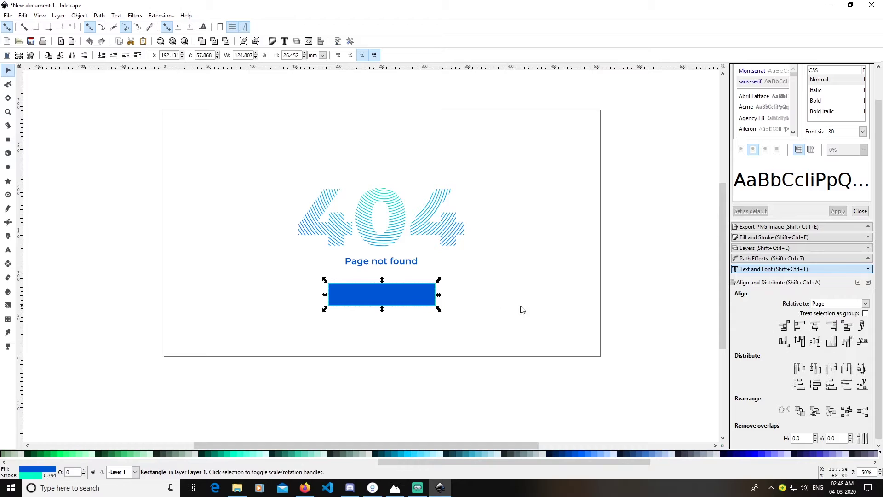
{"action": "left_click", "coordinate": [815, 326]}
{"action": "key", "text": "Escape"}
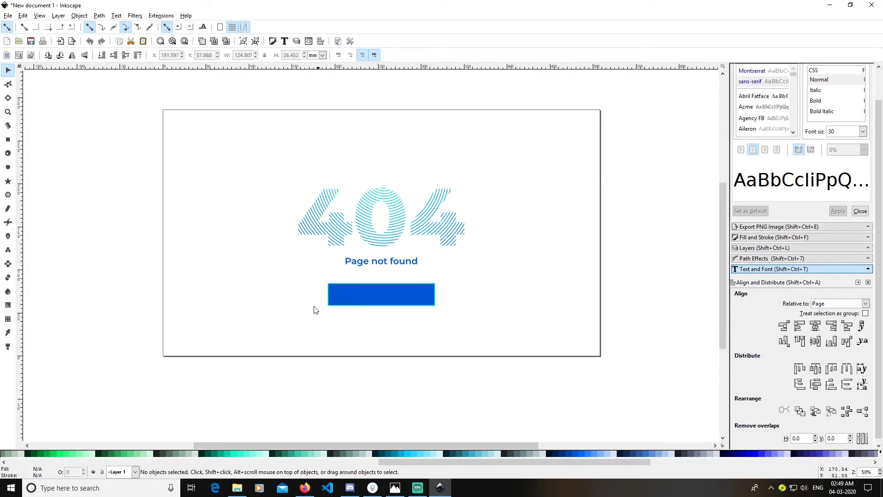
Unset the rectangle's stroke to remove its cyan outline.
{"action": "left_click", "coordinate": [368, 298]}
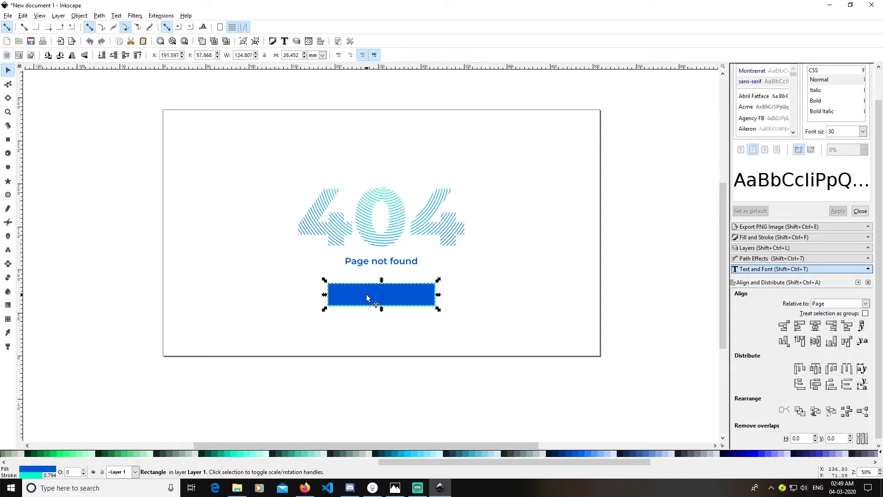
{"action": "right_click", "coordinate": [34, 478]}
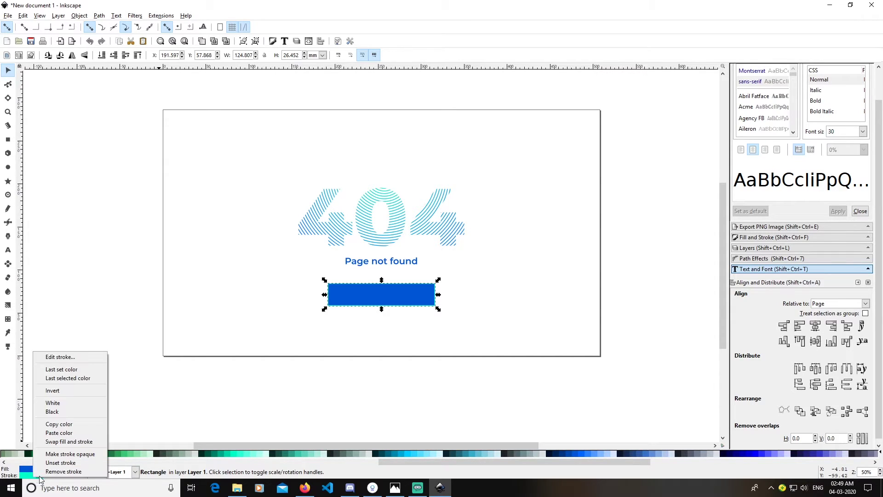
{"action": "left_click", "coordinate": [62, 462]}
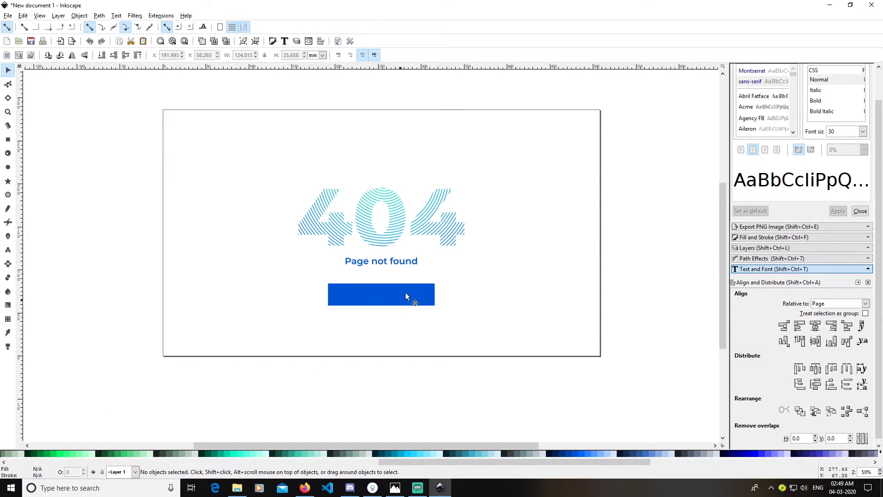
{"action": "left_click", "coordinate": [411, 311]}
Move the Page not found text onto the blue rectangle and fill it white.
{"action": "left_click", "coordinate": [405, 265]}
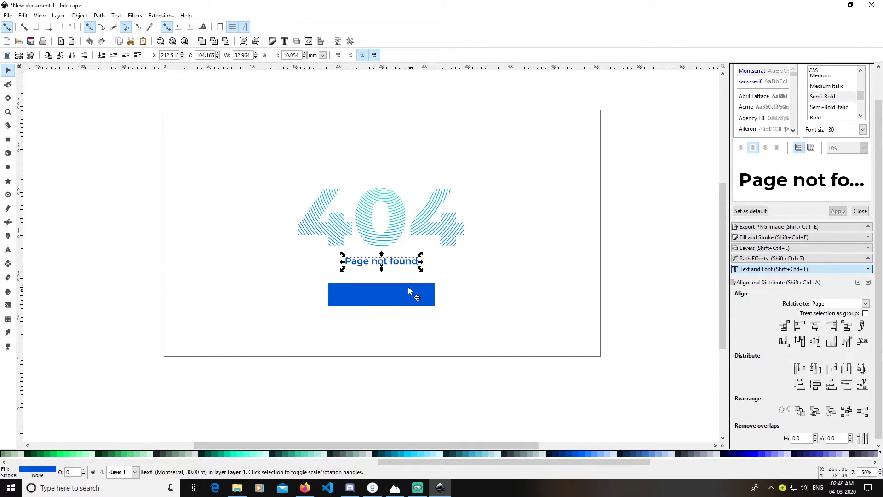
{"action": "left_click_drag", "start_coordinate": [403, 263], "coordinate": [404, 298]}
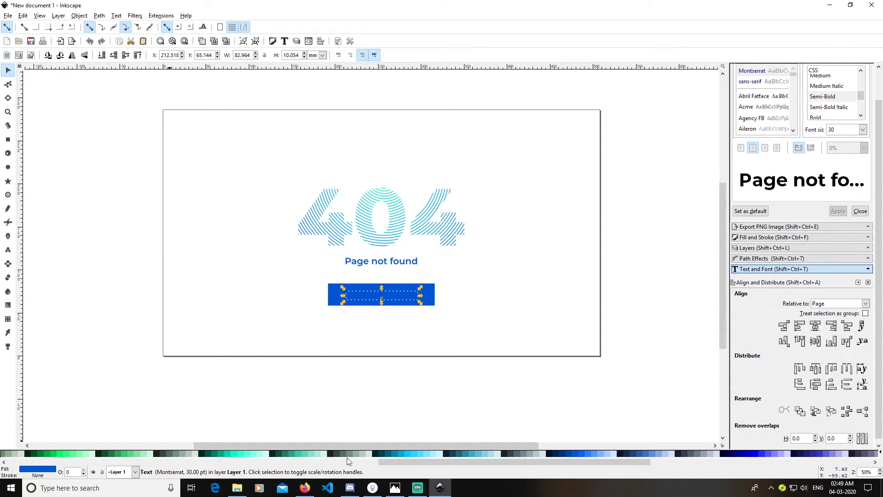
{"action": "left_click_drag", "start_coordinate": [485, 461], "coordinate": [86, 457]}
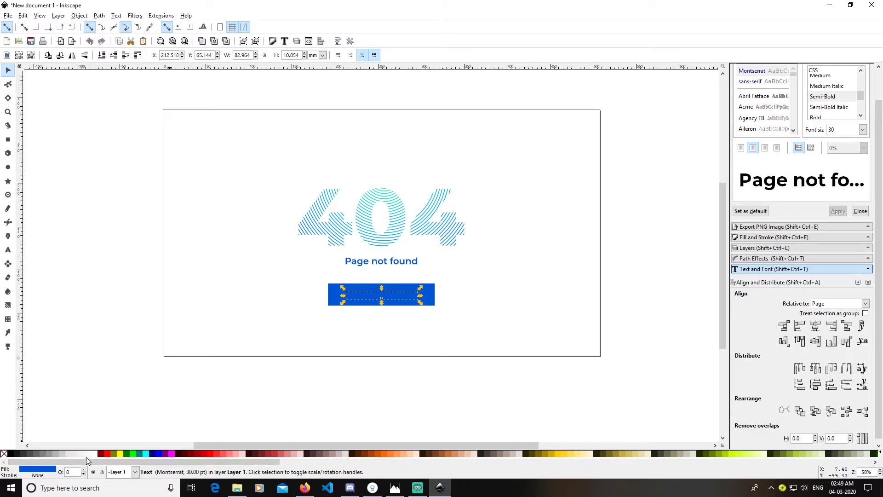
{"action": "left_click", "coordinate": [95, 454]}
{"action": "left_click", "coordinate": [369, 379]}
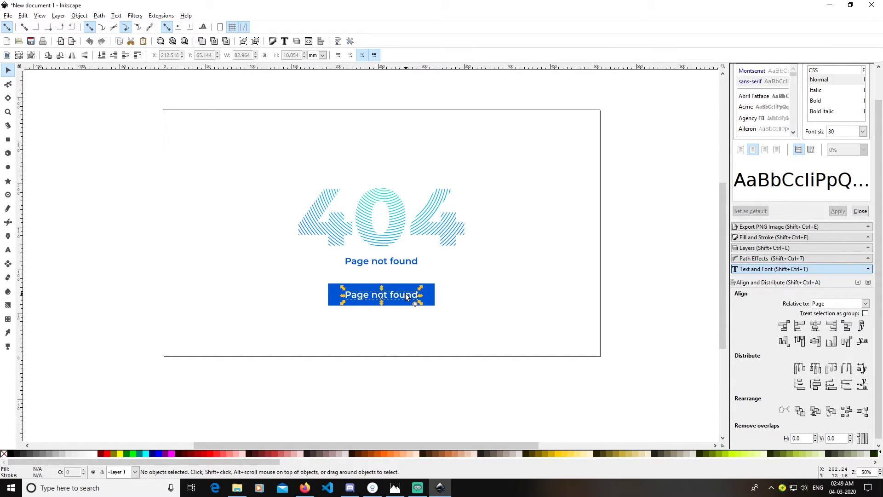
Retype the button text as 'GO BACK'.
{"action": "double_click", "coordinate": [406, 295]}
{"action": "key", "text": "BackSpace"}
{"action": "key", "text": "BackSpace"}
{"action": "key", "text": "BackSpace"}
{"action": "key", "text": "BackSpace"}
{"action": "key", "text": "BackSpace"}
{"action": "key", "text": "BackSpace"}
{"action": "key", "text": "BackSpace"}
{"action": "key", "text": "BackSpace"}
{"action": "key", "text": "BackSpace"}
{"action": "key", "text": "BackSpace"}
{"action": "key", "text": "BackSpace"}
{"action": "key", "text": "BackSpace"}
{"action": "key", "text": "BackSpace"}
{"action": "key", "text": "BackSpace"}
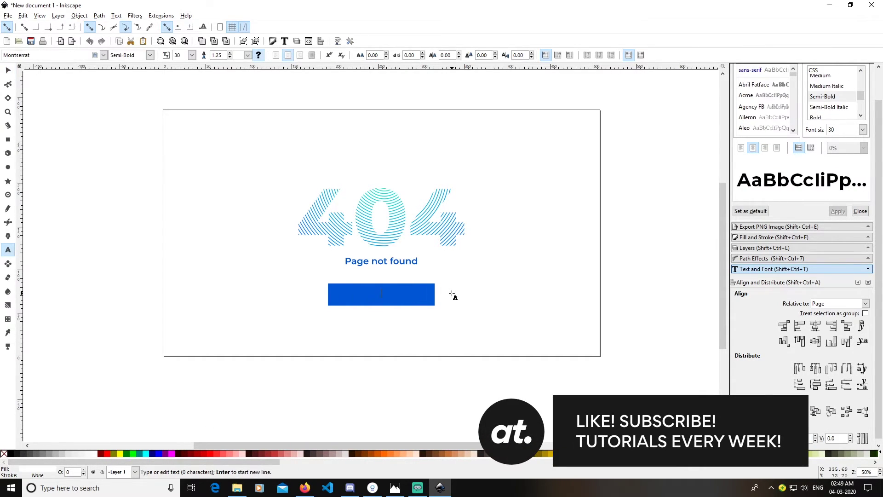
{"action": "type", "text": "GO"}
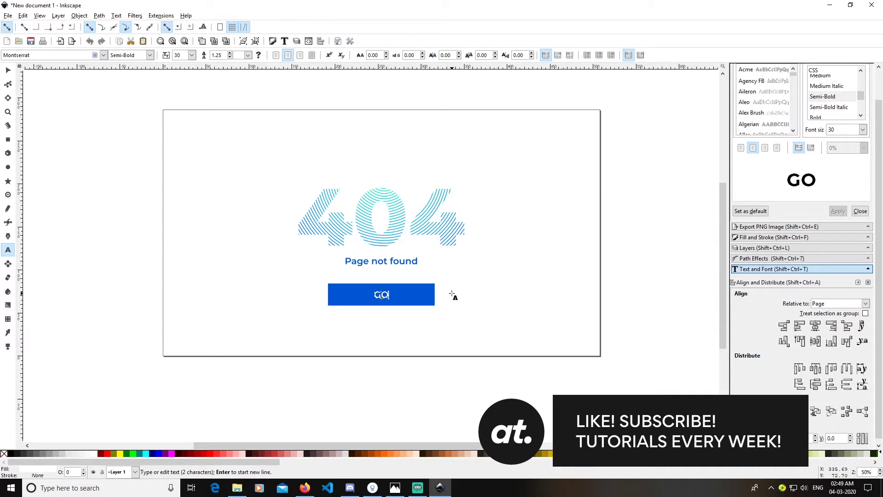
{"action": "type", "text": " b"}
{"action": "key", "text": "BackSpace"}
{"action": "type", "text": "BAC"}
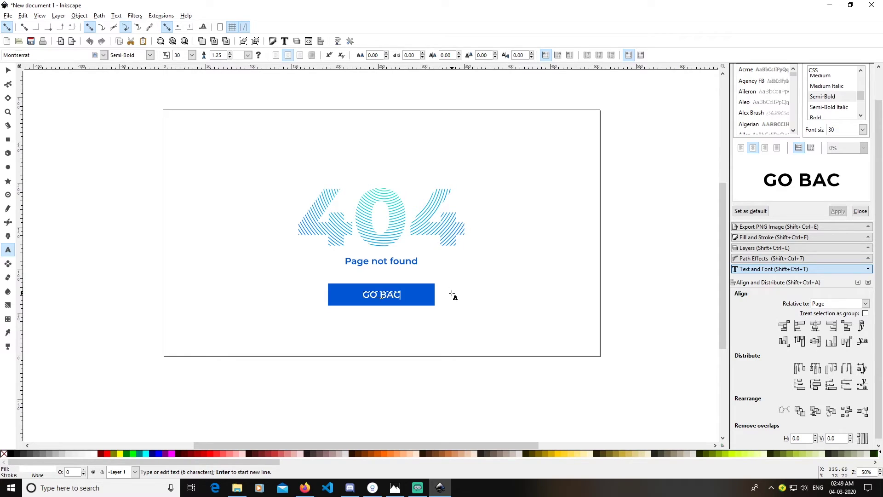
{"action": "type", "text": "K"}
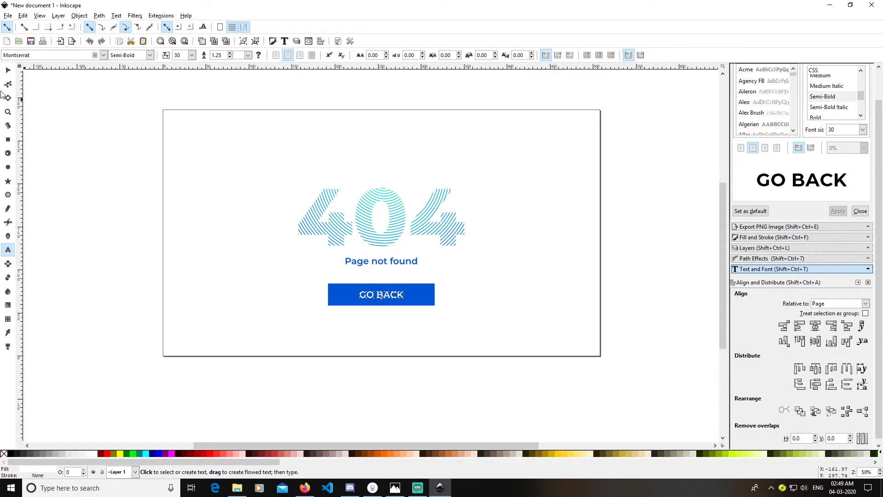
{"action": "left_click", "coordinate": [8, 70]}
Set the GO BACK label to Montserrat Ultra-Bold.
{"action": "left_click", "coordinate": [563, 278]}
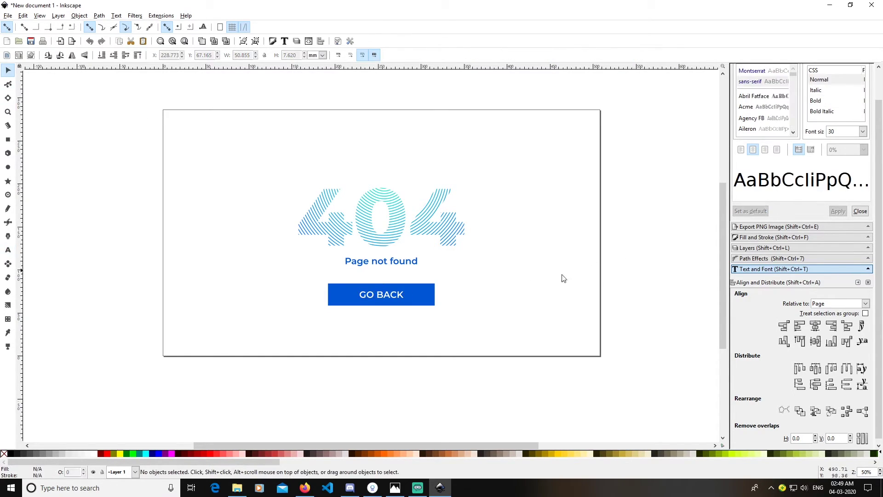
{"action": "left_click", "coordinate": [386, 294]}
{"action": "scroll", "coordinate": [842, 108], "scroll_direction": "down", "scroll_amount": 3}
{"action": "scroll", "coordinate": [842, 108], "scroll_direction": "down", "scroll_amount": 1}
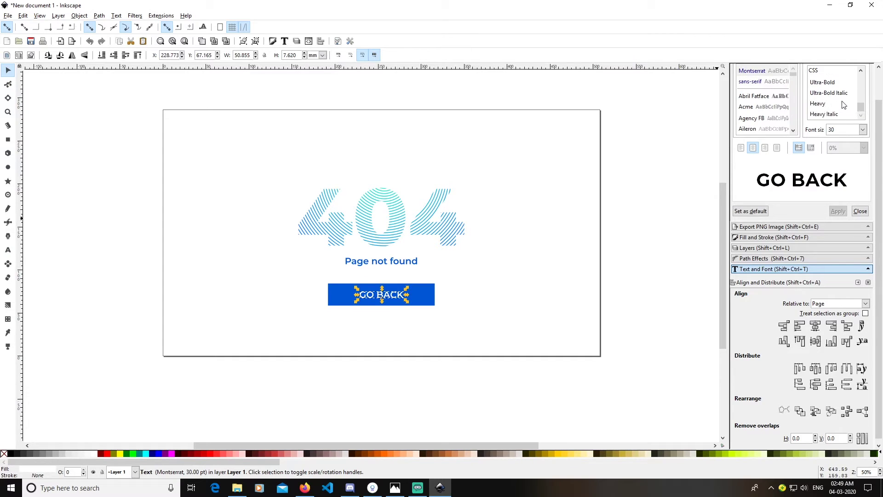
{"action": "left_click", "coordinate": [835, 84]}
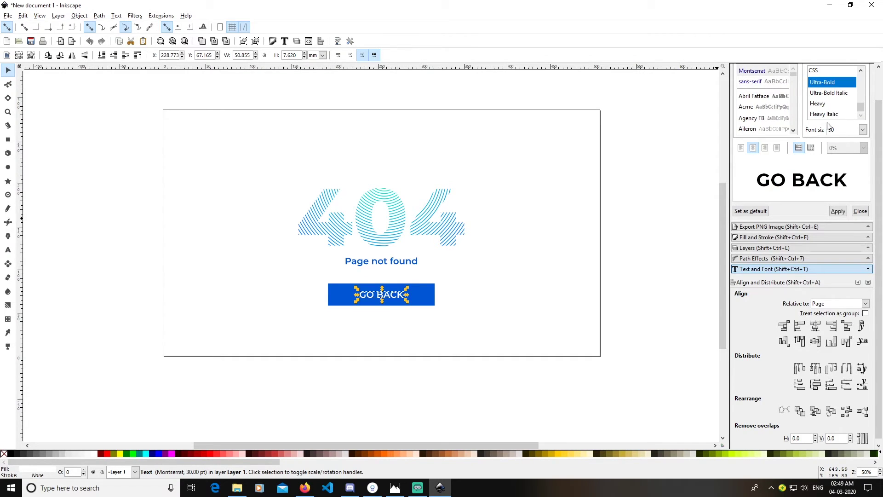
{"action": "left_click", "coordinate": [836, 212]}
Select the GO BACK text ready for aligning with the button.
{"action": "left_click", "coordinate": [585, 322]}
{"action": "left_click", "coordinate": [399, 301]}
{"action": "left_click", "coordinate": [412, 314]}
{"action": "left_click", "coordinate": [396, 298]}
{"action": "left_click", "coordinate": [501, 339]}
{"action": "left_click_drag", "start_coordinate": [466, 323], "coordinate": [302, 275]}
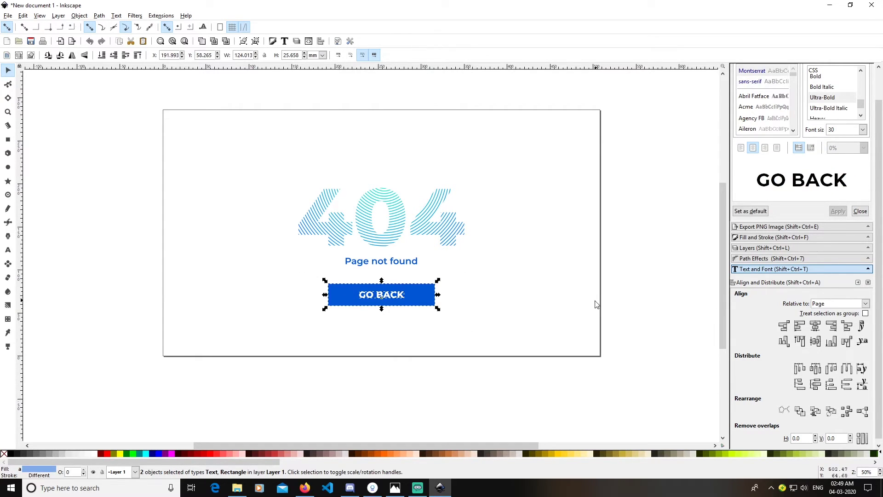
{"action": "left_click", "coordinate": [469, 319]}
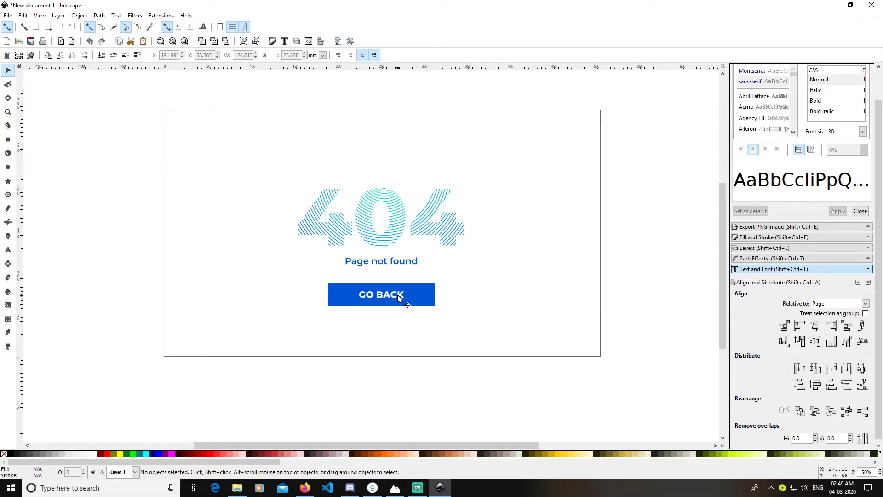
{"action": "left_click", "coordinate": [398, 296]}
Centre GO BACK on the rectangle both ways, aligning relative to the last selected object.
{"action": "key", "text": "shift"}
{"action": "left_click", "coordinate": [422, 301], "text": "shift"}
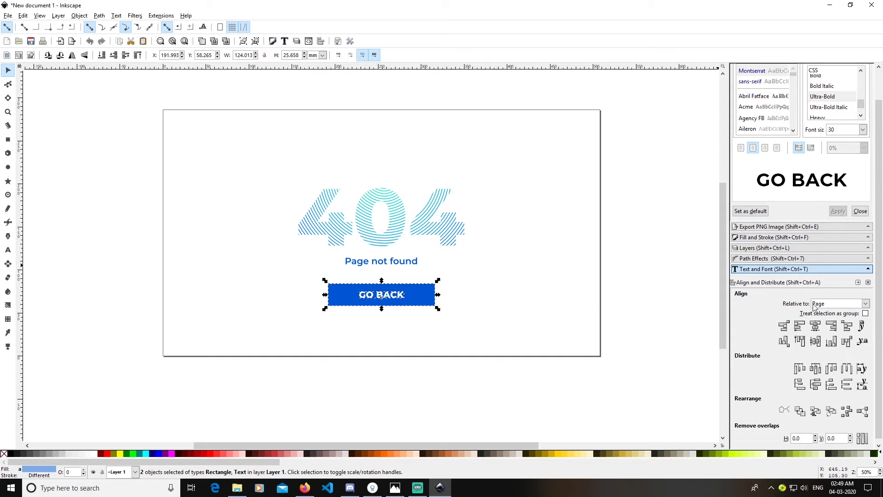
{"action": "left_click", "coordinate": [852, 304]}
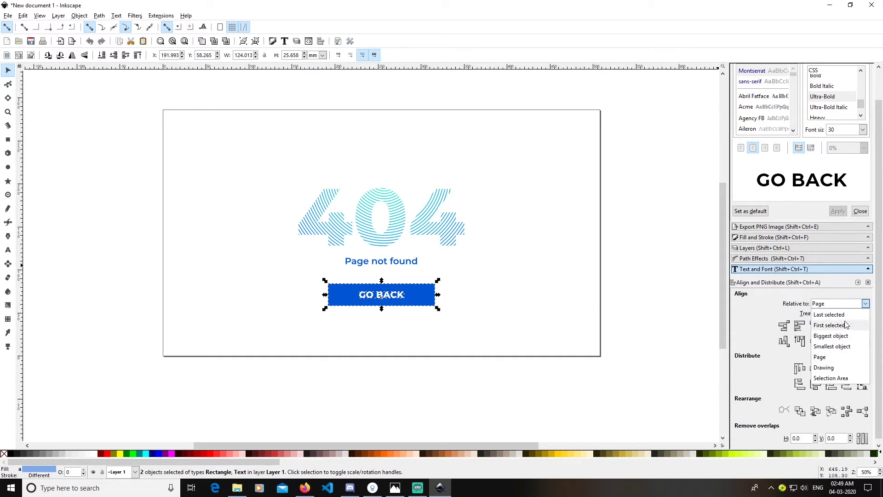
{"action": "left_click", "coordinate": [826, 312]}
{"action": "left_click", "coordinate": [815, 327]}
{"action": "left_click", "coordinate": [815, 343]}
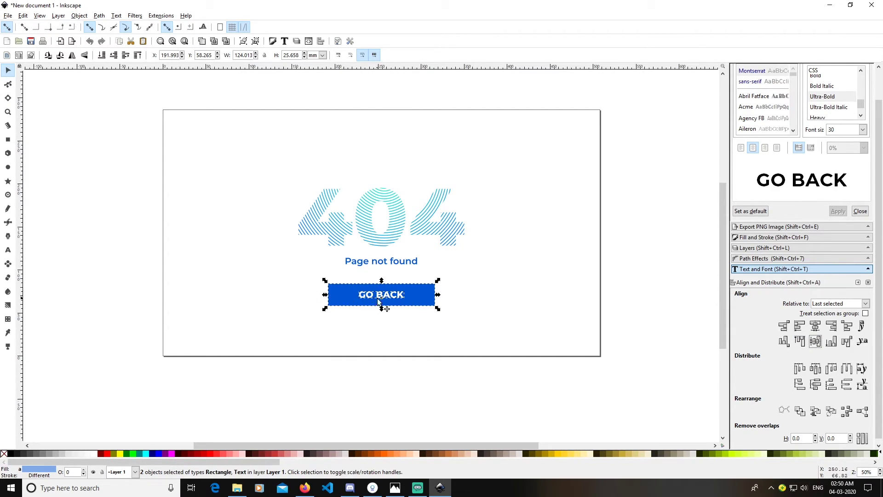
{"action": "left_click", "coordinate": [529, 299]}
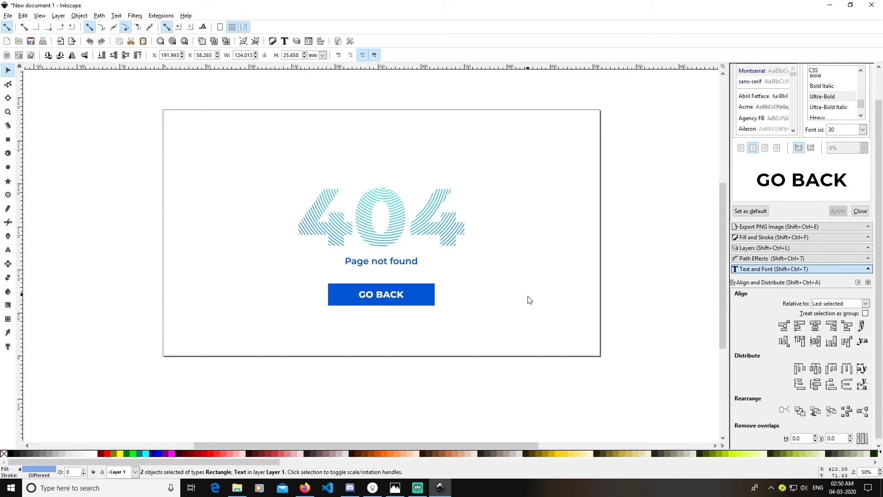
{"action": "scroll", "coordinate": [498, 321], "scroll_direction": "down", "scroll_amount": 3}
{"action": "scroll", "coordinate": [527, 332], "scroll_direction": "up", "scroll_amount": 2}
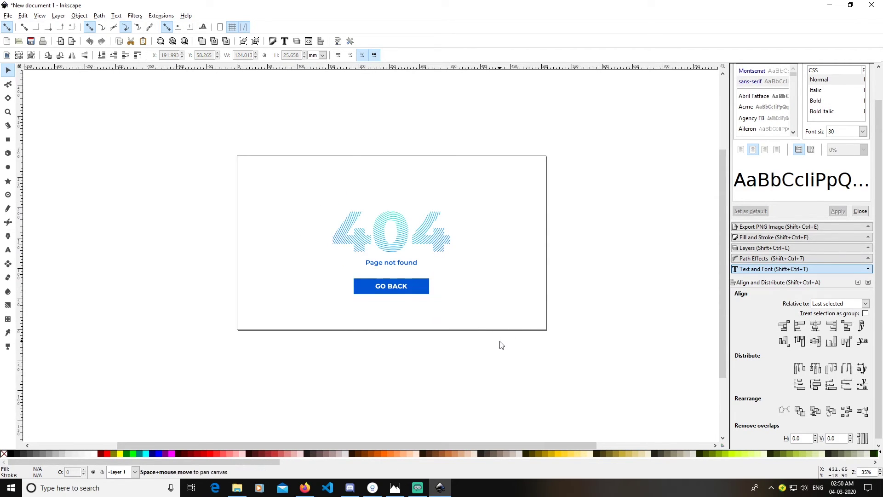
Draw a tall rectangle, about 33 × 286 mm, down the page's left edge and fill it blue.
{"action": "left_click_drag", "start_coordinate": [499, 345], "coordinate": [471, 319]}
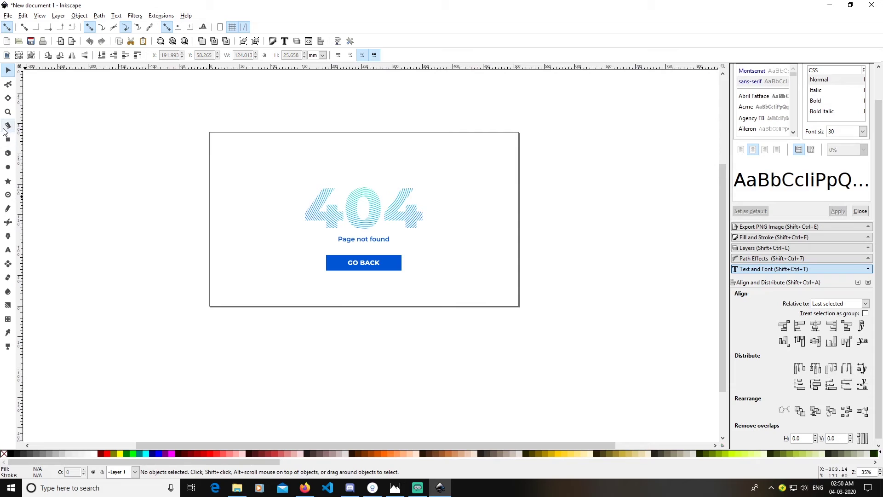
{"action": "left_click", "coordinate": [8, 140]}
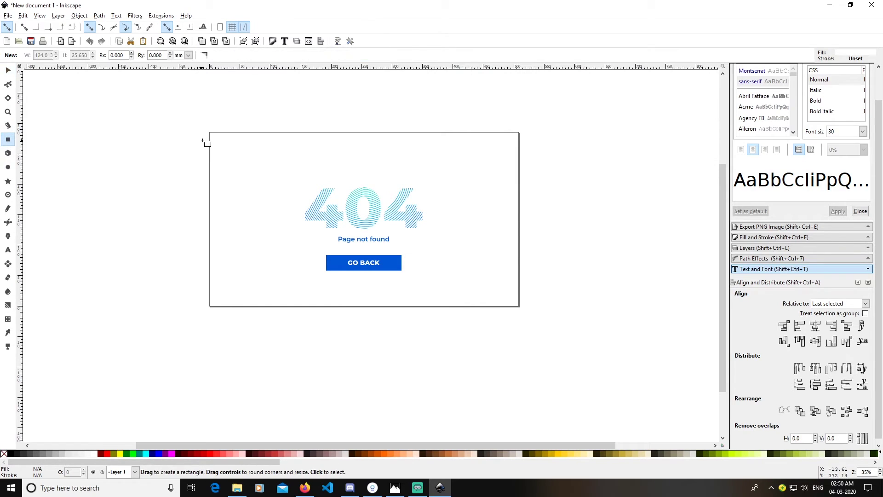
{"action": "left_click_drag", "start_coordinate": [209, 133], "coordinate": [229, 306]}
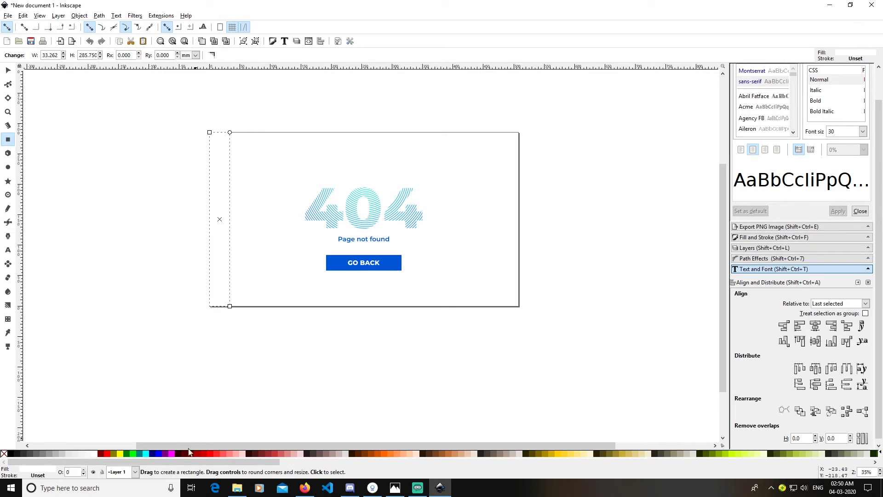
{"action": "left_click_drag", "start_coordinate": [268, 468], "coordinate": [644, 464]}
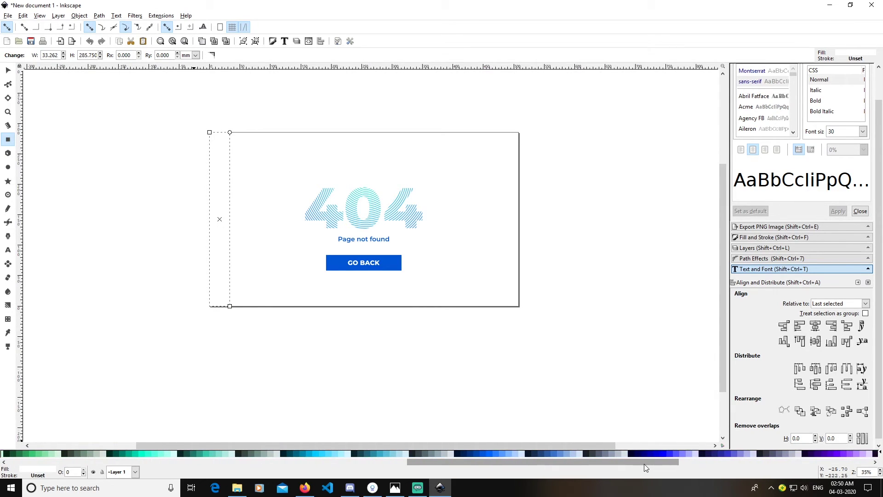
{"action": "left_click", "coordinate": [487, 452]}
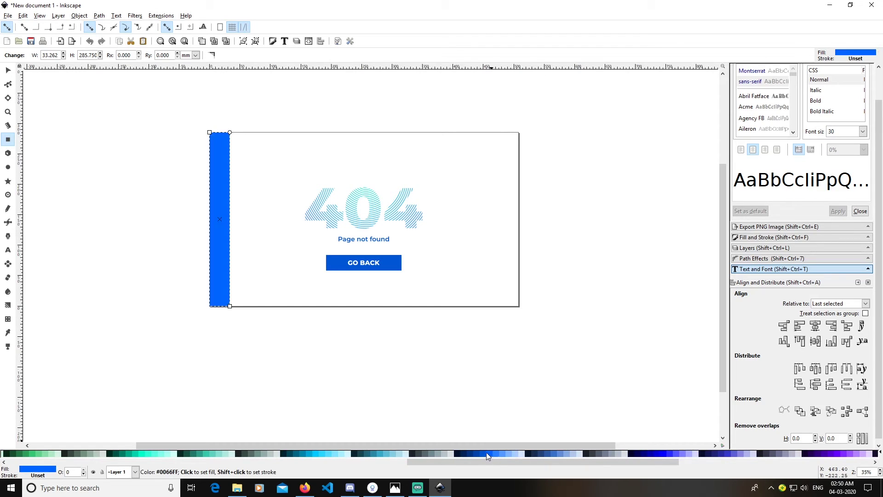
Reposition the blue strip near the page's top-left corner.
{"action": "left_click", "coordinate": [8, 70]}
{"action": "left_click", "coordinate": [267, 213]}
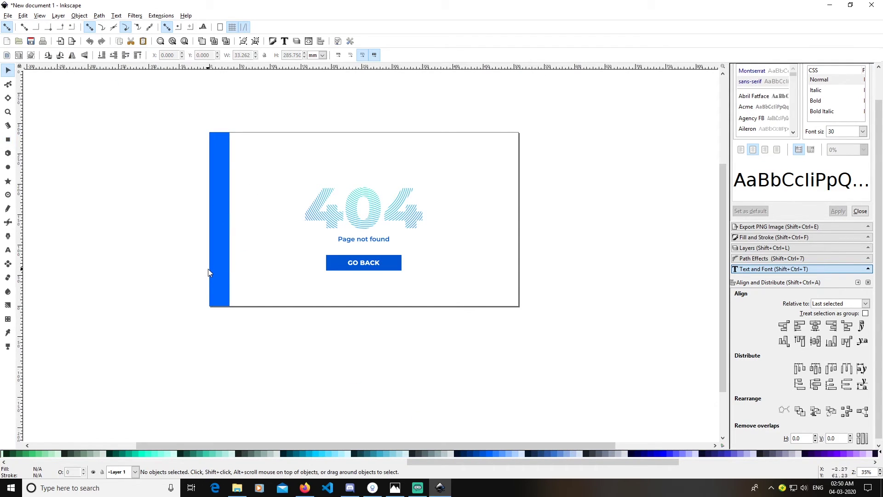
{"action": "left_click", "coordinate": [219, 276]}
{"action": "left_click_drag", "start_coordinate": [218, 237], "coordinate": [223, 216]}
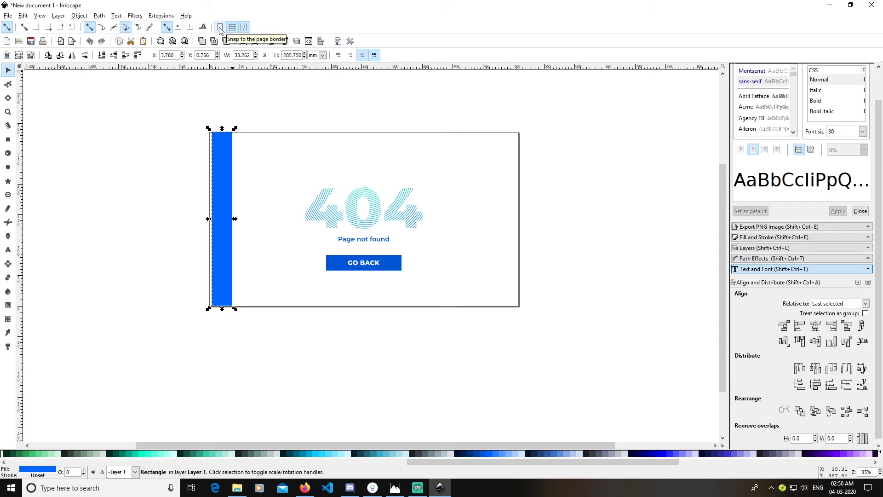
Enable page-border snapping and snap the strip flush to the page's top-left and bottom corners.
{"action": "left_click", "coordinate": [220, 28]}
{"action": "left_click_drag", "start_coordinate": [223, 211], "coordinate": [219, 207]}
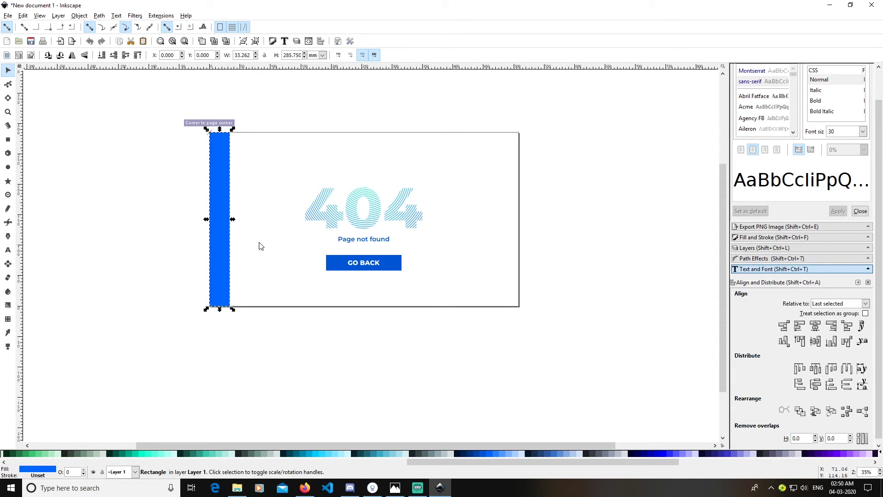
{"action": "left_click_drag", "start_coordinate": [220, 309], "coordinate": [219, 309]}
{"action": "left_click", "coordinate": [244, 339]}
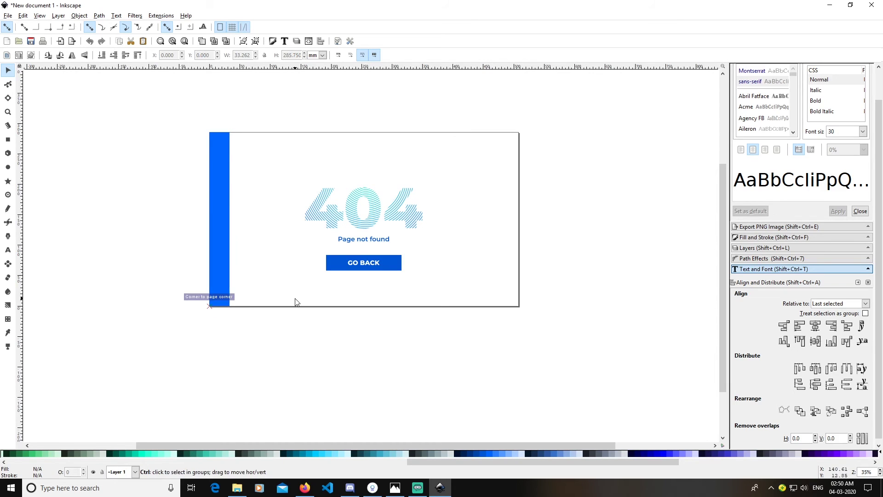
{"action": "scroll", "coordinate": [339, 306], "scroll_direction": "down", "scroll_amount": 1, "text": "ctrl"}
Narrow the blue strip to about 29 × 285.75 mm.
{"action": "left_click", "coordinate": [252, 275]}
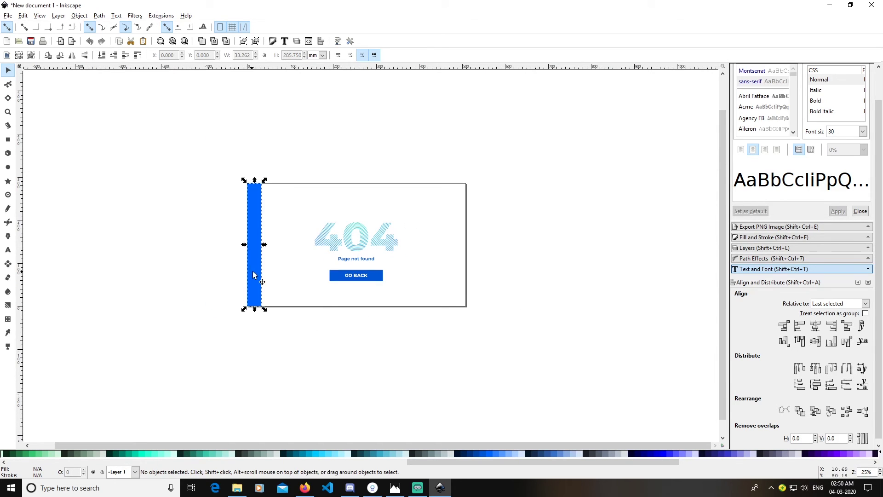
{"action": "left_click_drag", "start_coordinate": [263, 244], "coordinate": [270, 250]}
{"action": "left_click", "coordinate": [341, 316]}
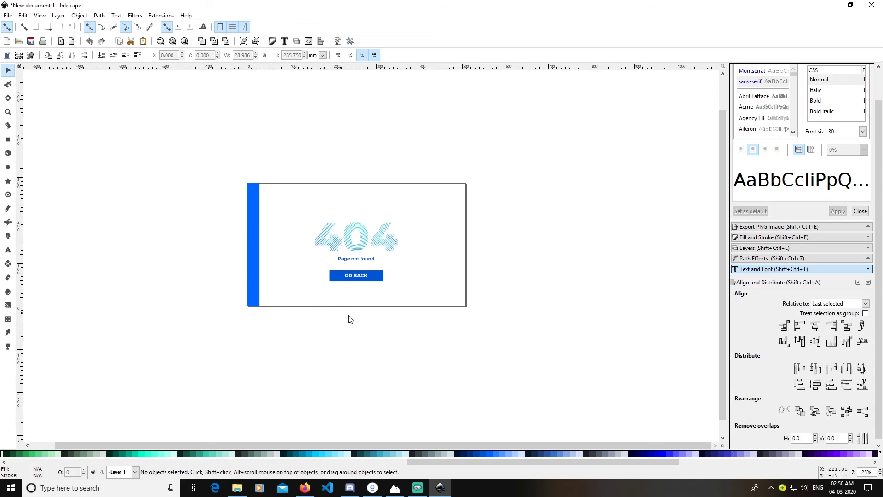
{"action": "scroll", "coordinate": [394, 327], "scroll_direction": "left", "scroll_amount": 2}
{"action": "scroll", "coordinate": [409, 327], "scroll_direction": "up", "scroll_amount": 1, "text": "ctrl"}
{"action": "scroll", "coordinate": [486, 325], "scroll_direction": "right", "scroll_amount": 1}
{"action": "scroll", "coordinate": [466, 345], "scroll_direction": "right", "scroll_amount": 1}
{"action": "scroll", "coordinate": [466, 345], "scroll_direction": "up", "scroll_amount": 1}
{"action": "scroll", "coordinate": [467, 335], "scroll_direction": "up", "scroll_amount": 1, "text": "ctrl"}
{"action": "scroll", "coordinate": [479, 320], "scroll_direction": "up", "scroll_amount": 2}
{"action": "scroll", "coordinate": [479, 319], "scroll_direction": "left", "scroll_amount": 1}
{"action": "scroll", "coordinate": [479, 320], "scroll_direction": "down", "scroll_amount": 1}
{"action": "scroll", "coordinate": [479, 319], "scroll_direction": "left", "scroll_amount": 1}
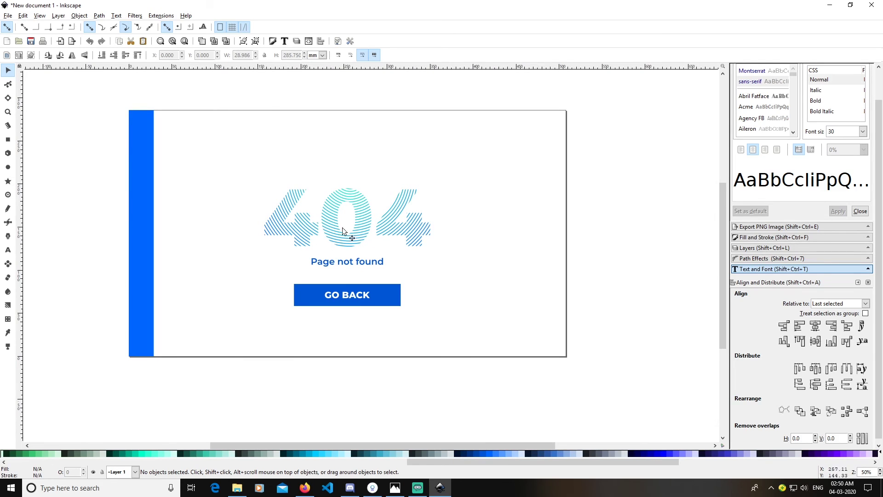